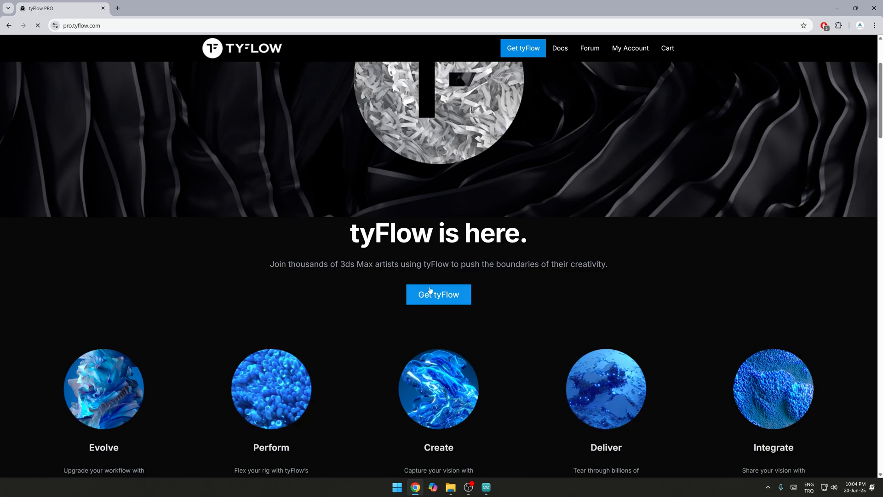
# Open the download page for the free edition of tyFlow and view the available builds.
pyautogui.click(438, 294)
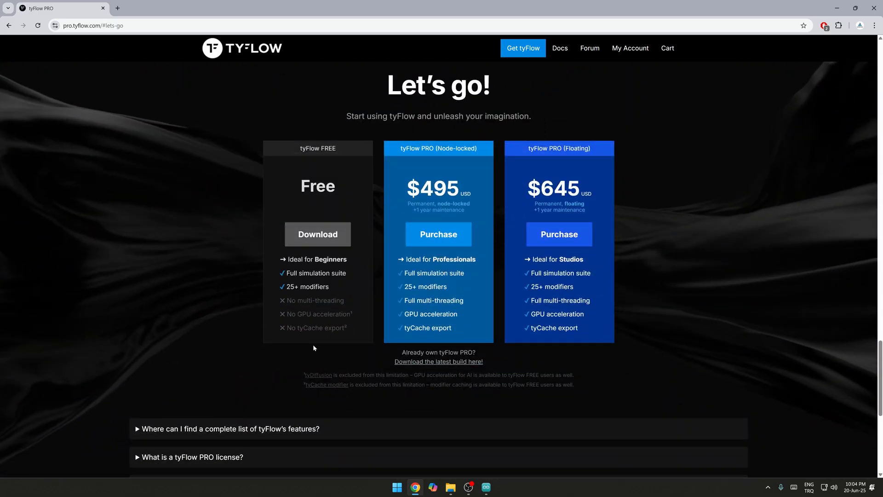
pyautogui.click(314, 243)
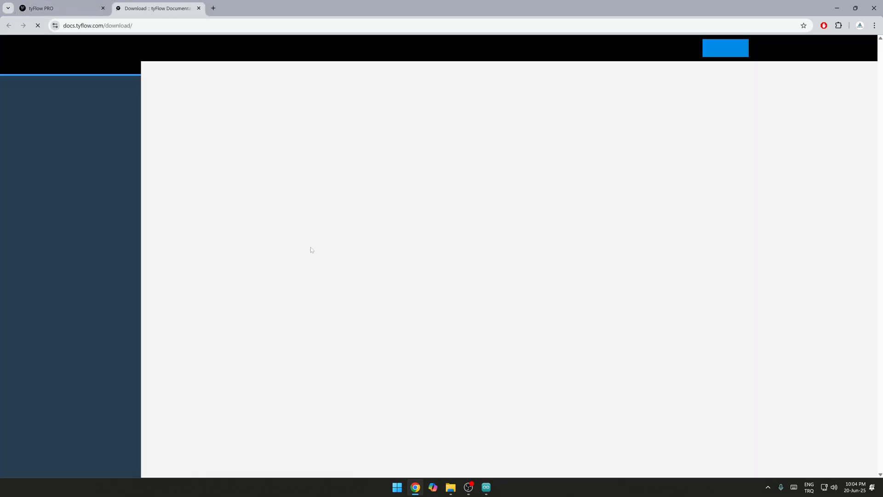
pyautogui.scroll(-1, 208, 297)
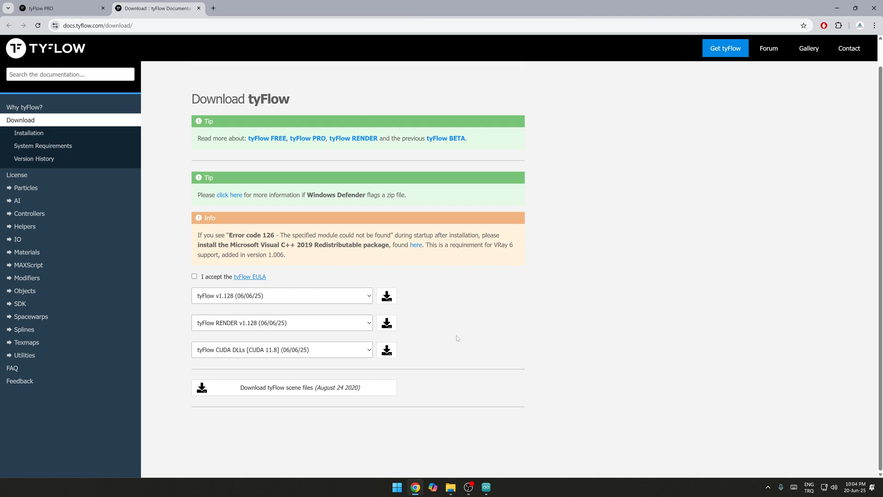
# Launch 3ds Max 2025 and dismiss the security messages window.
pyautogui.press('super')
pyautogui.write('3ds')
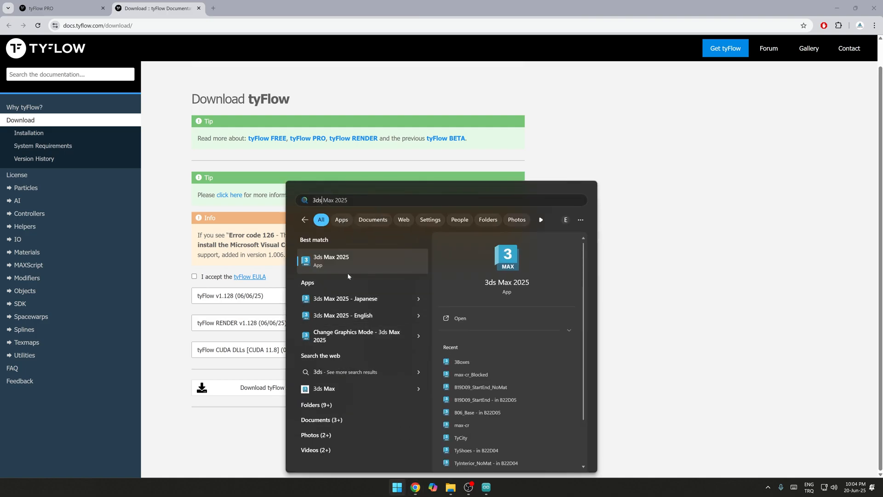
pyautogui.click(337, 263)
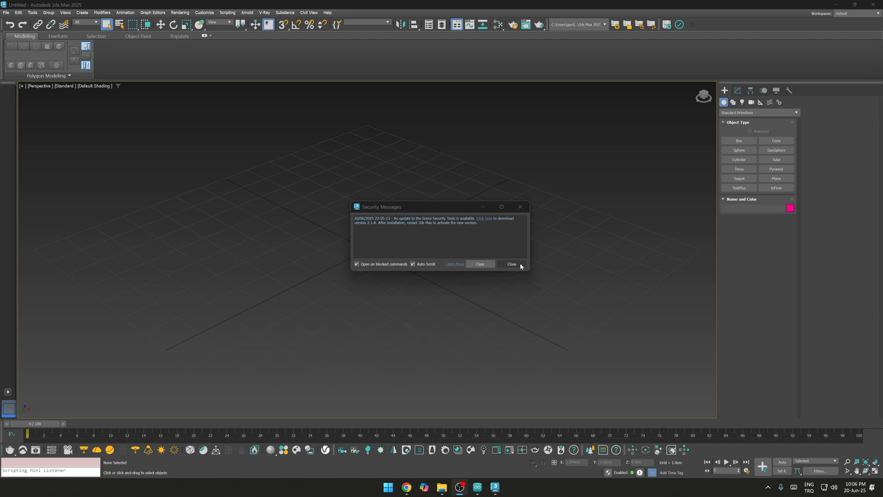
pyautogui.click(520, 265)
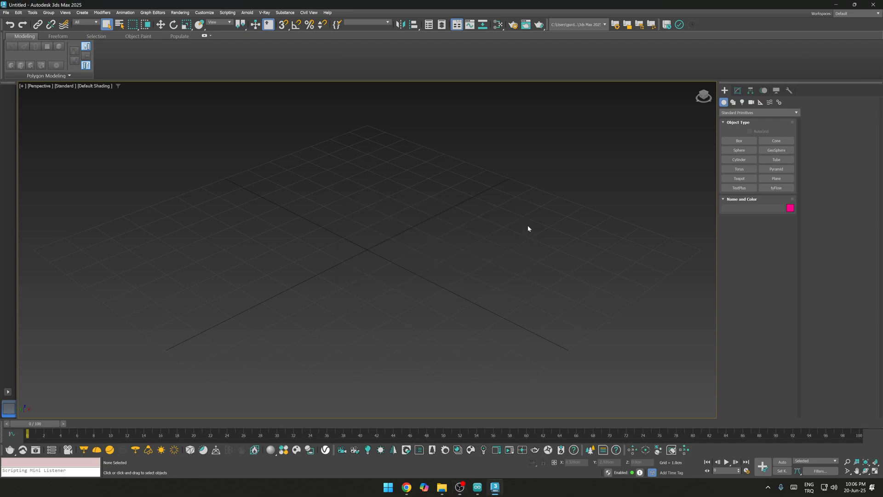
# Open tyDiffusion from the Perspective viewport's shading options and show its image generation settings.
pyautogui.click(64, 86)
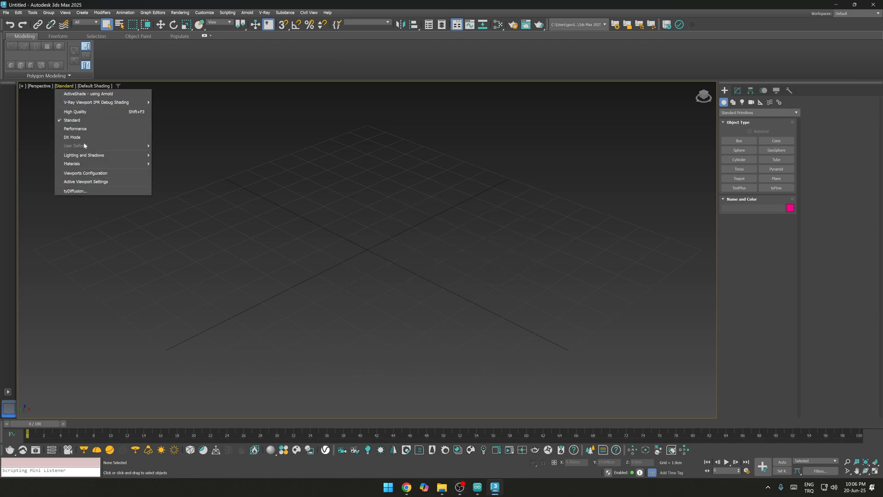
pyautogui.click(75, 191)
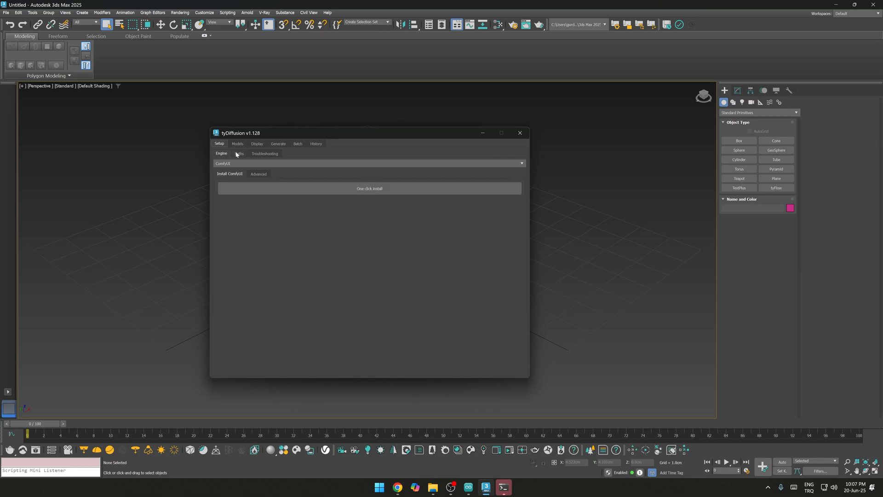
pyautogui.click(277, 144)
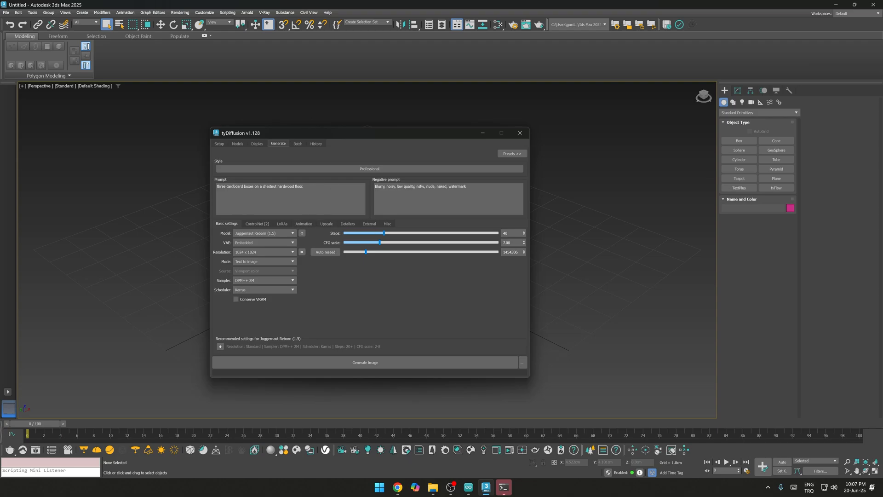
# Load tyDiffusion's default settings and replace the prompt with the copied description of a bright, Scandinavian-inspired modern kitchen.
pyautogui.click(511, 153)
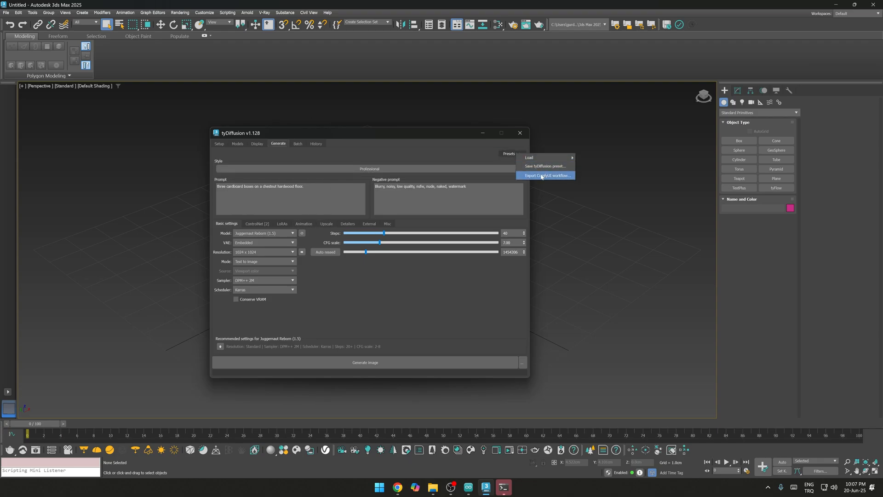
pyautogui.moveTo(546, 159)
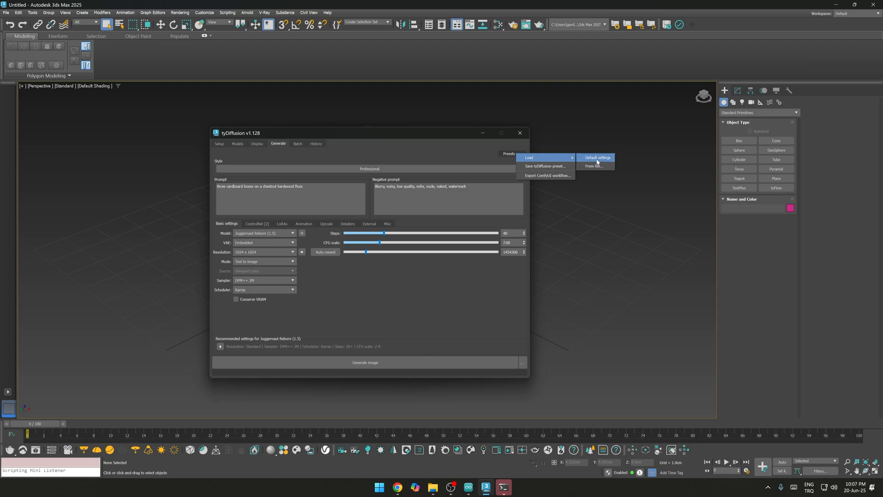
pyautogui.click(597, 158)
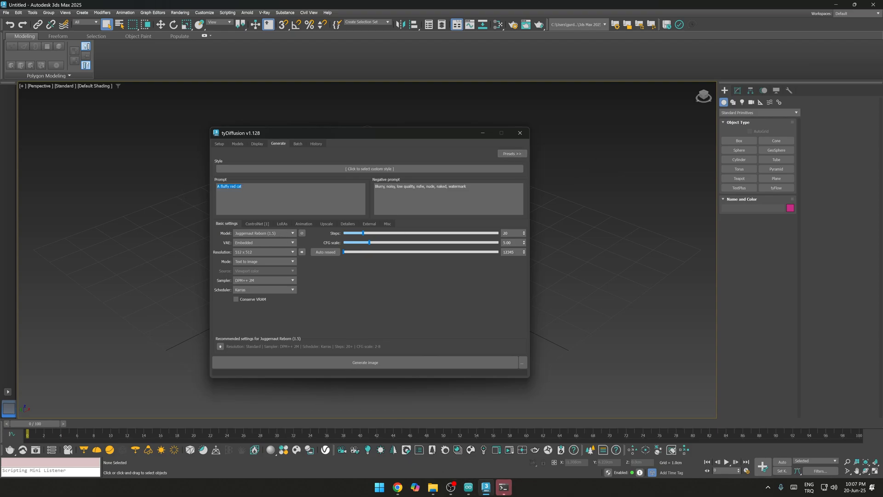
pyautogui.hotkey('ctrl', 'v')
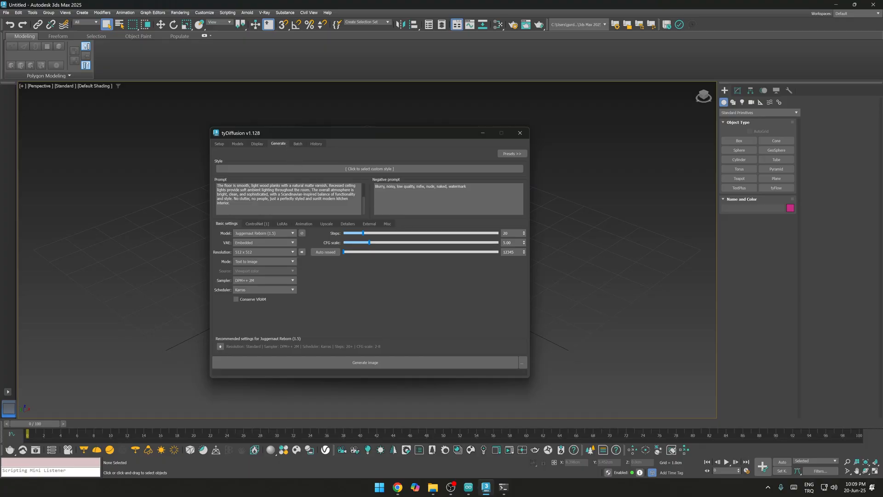
# Move the tyDiffusion window clear of the viewport and show the safe frame in the Perspective view.
pyautogui.click(371, 168)
pyautogui.moveTo(356, 138); pyautogui.dragTo(200, 156)
pyautogui.hotkey('shift', 'f')
# Set the render output to a custom size of 1024 × 1024 in Render Setup and close the dialog.
pyautogui.click(513, 26)
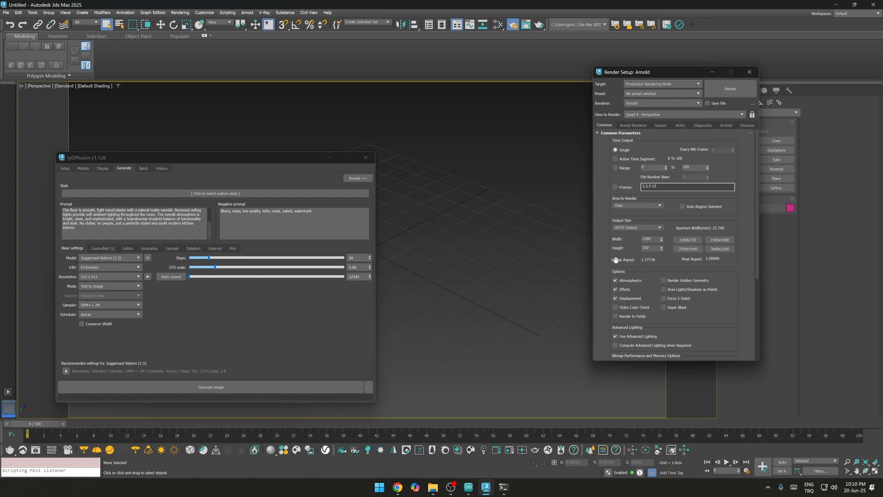
pyautogui.click(641, 228)
pyautogui.click(628, 233)
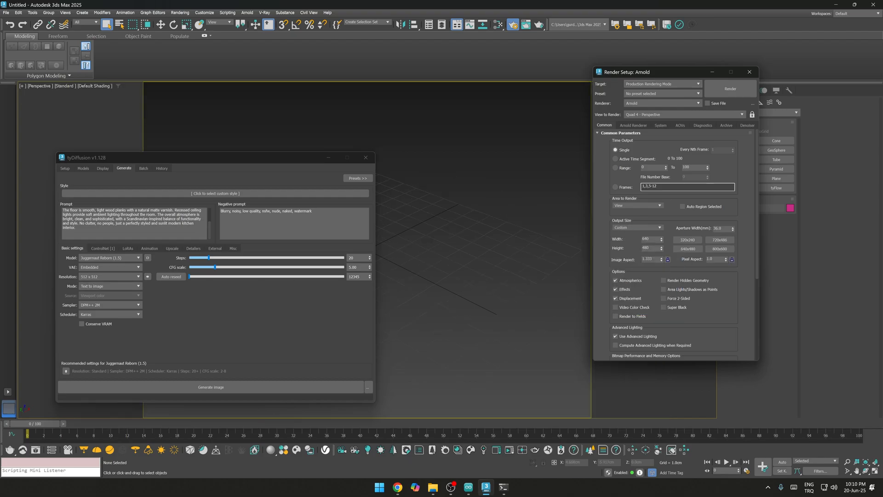
pyautogui.doubleClick(649, 239)
pyautogui.write('1024')
pyautogui.press('Tab')
pyautogui.write('10')
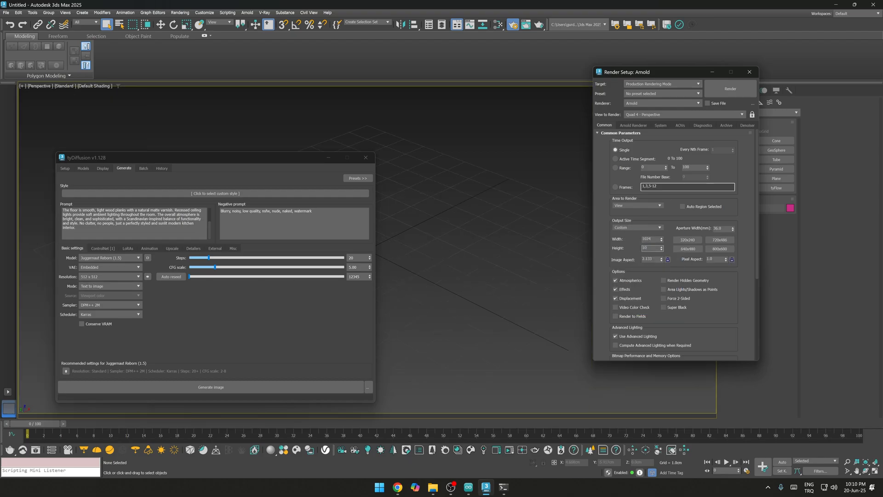
pyautogui.press('Return')
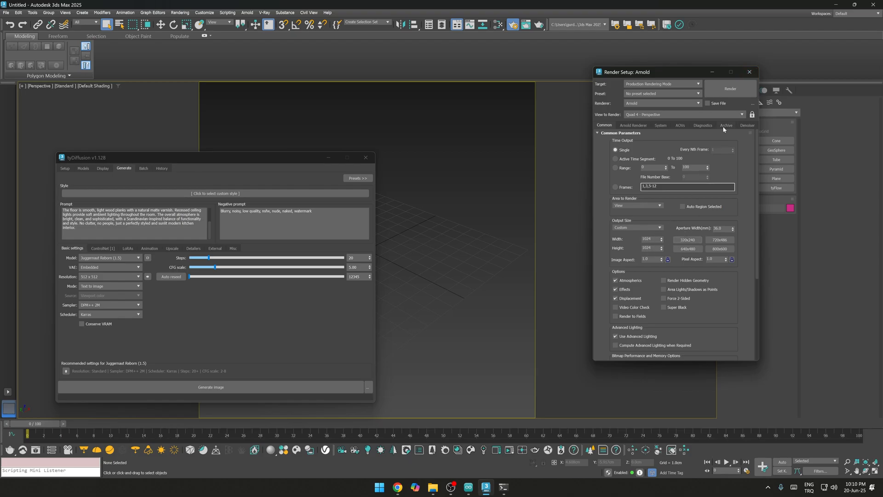
pyautogui.click(748, 72)
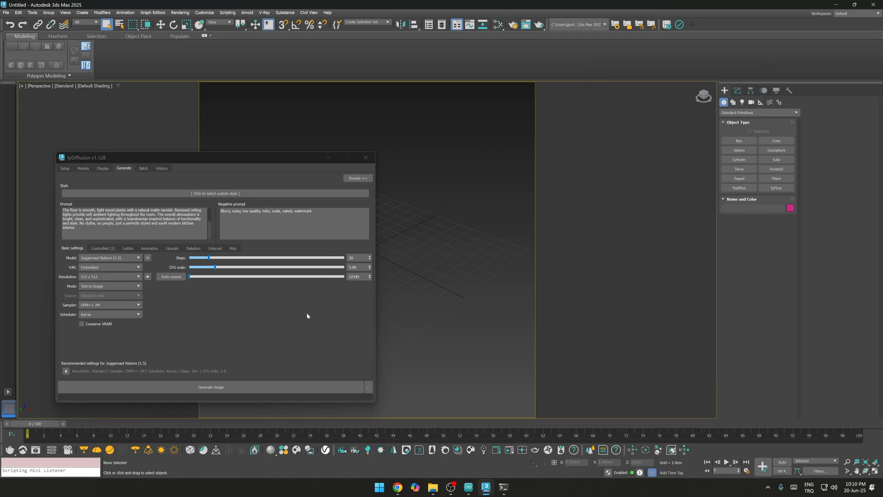
# Generate the kitchen image in tyDiffusion at 512 x 512 and reposition the tyDiffusion window.
pyautogui.click(201, 387)
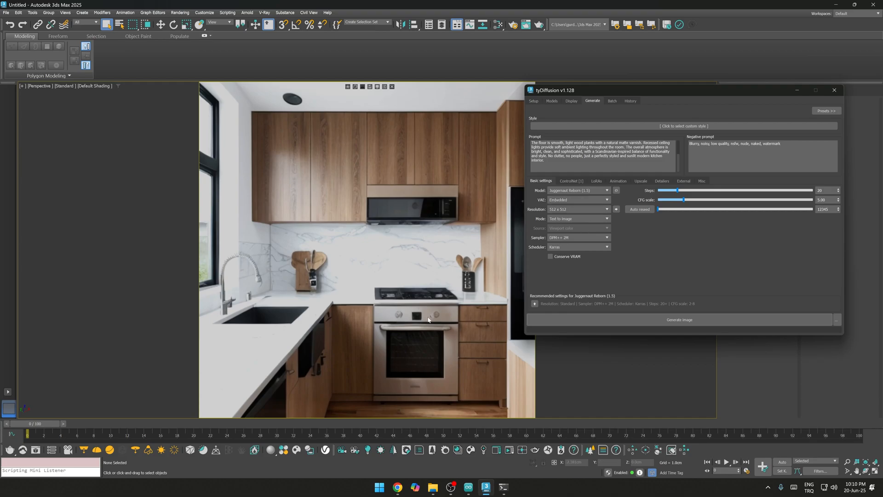
pyautogui.moveTo(629, 93); pyautogui.dragTo(508, 133)
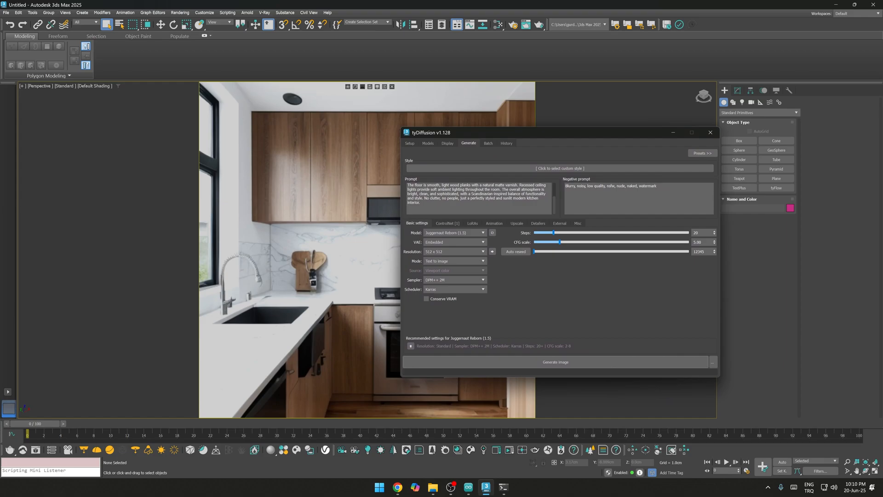
# Open Task Manager and examine the GPU performance and memory use beside the tyDiffusion window.
pyautogui.rightClick(624, 488)
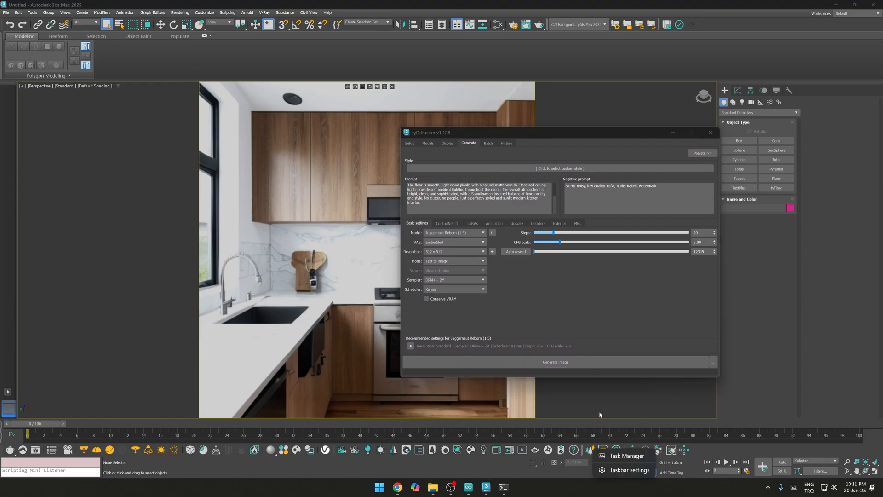
pyautogui.rightClick(602, 488)
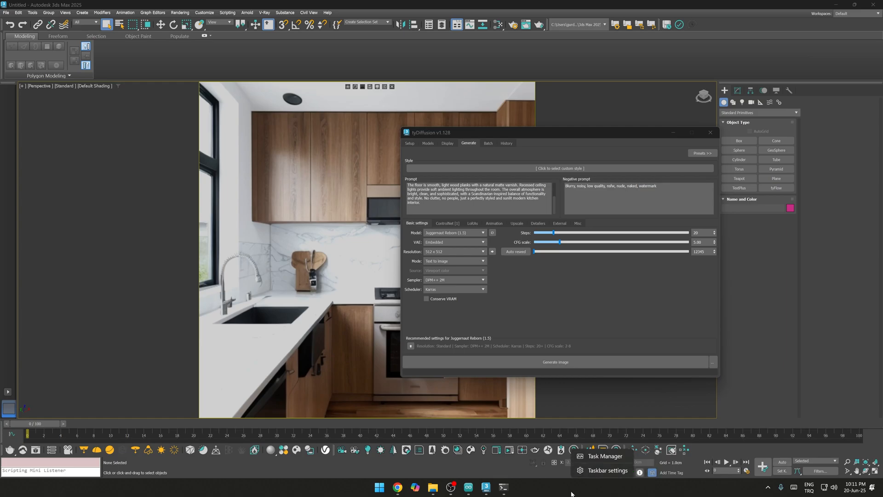
pyautogui.click(601, 455)
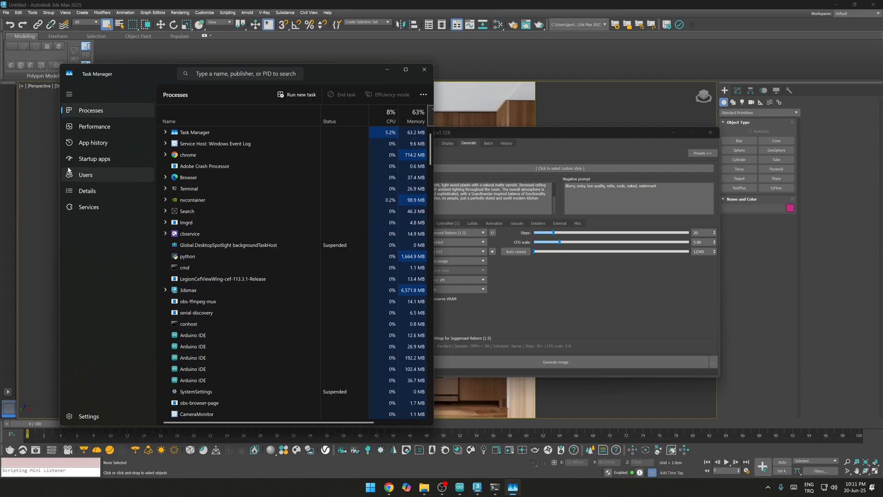
pyautogui.click(94, 126)
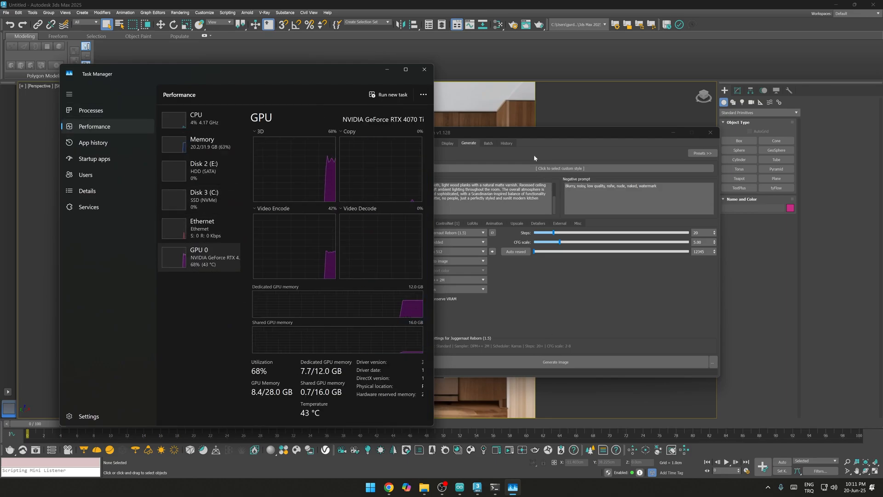
pyautogui.moveTo(527, 132); pyautogui.dragTo(628, 136)
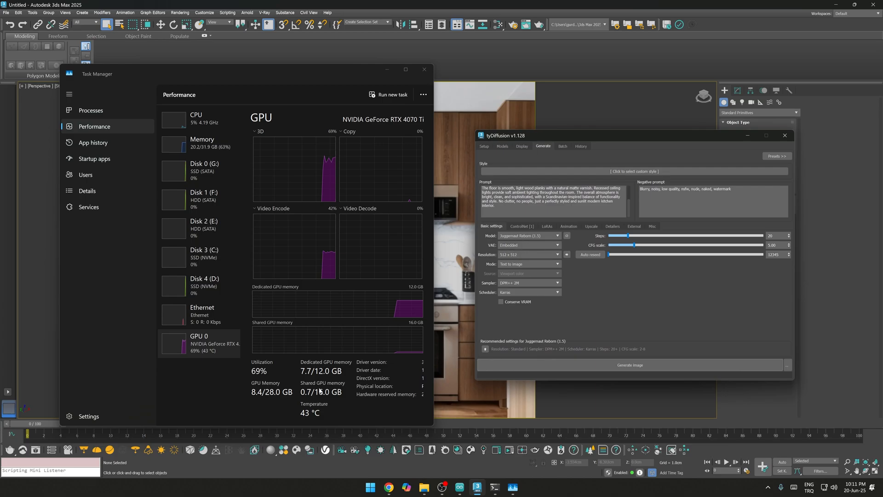
# Set the tyDiffusion resolution to 1280 x 1280 and generate the kitchen image while monitoring the GPU load.
pyautogui.click(529, 255)
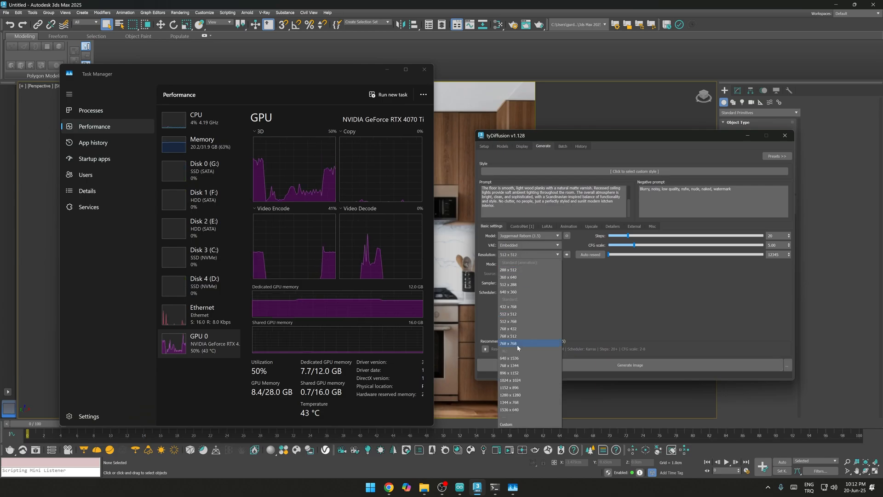
pyautogui.click(510, 395)
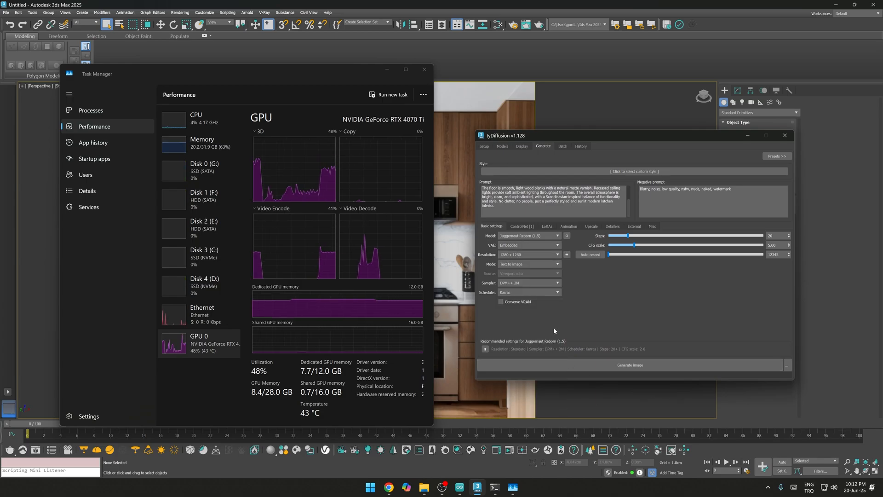
pyautogui.click(631, 367)
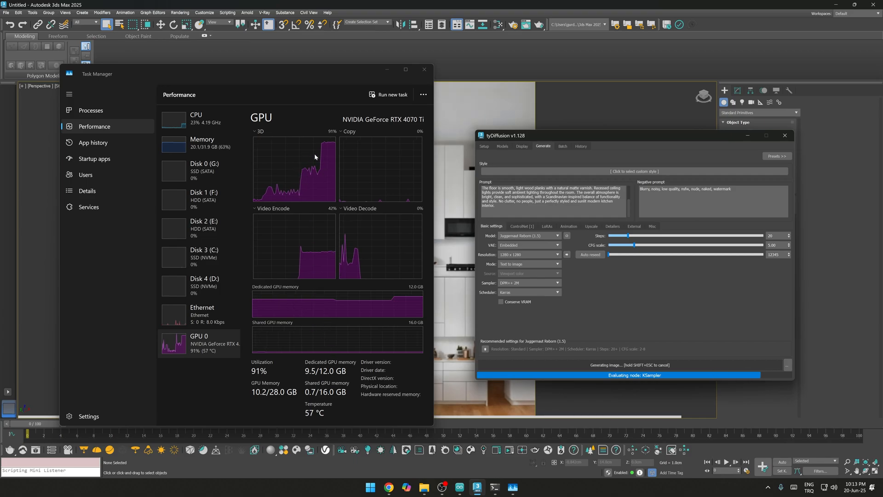
pyautogui.click(185, 132)
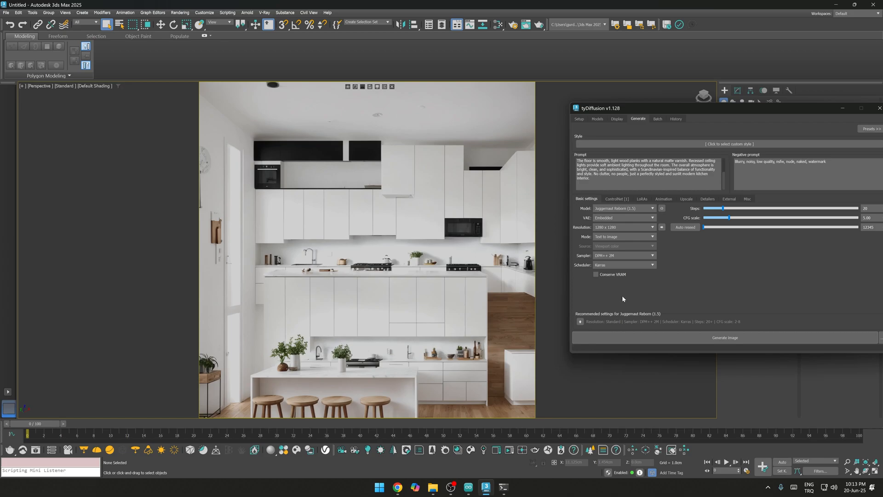
# Set the tyDiffusion resolution to 512 x 512 and generate the kitchen image again for comparison.
pyautogui.click(623, 227)
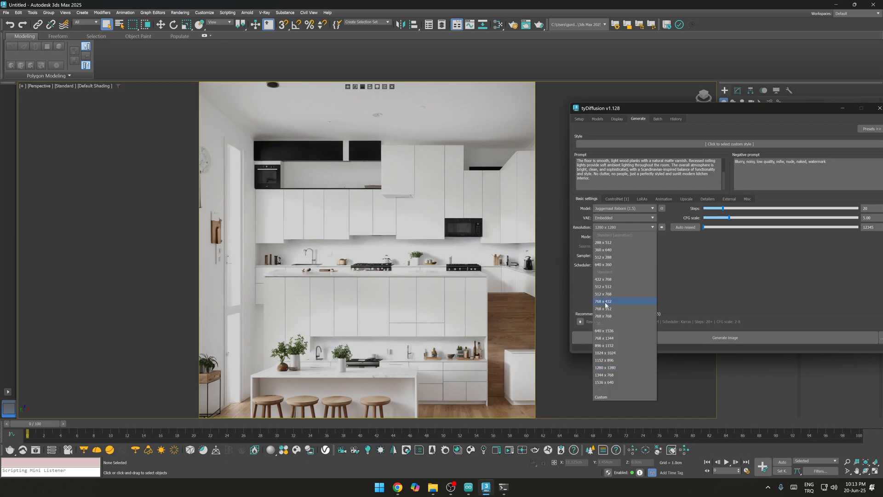
pyautogui.click(604, 287)
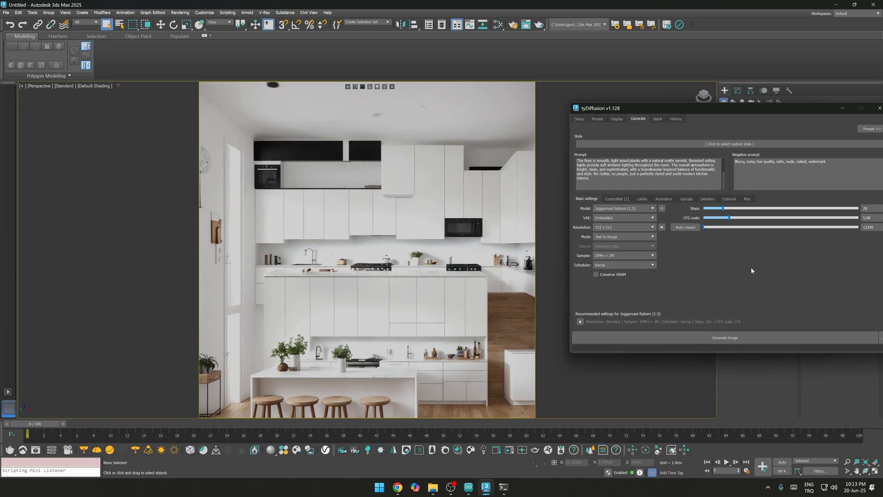
pyautogui.click(721, 338)
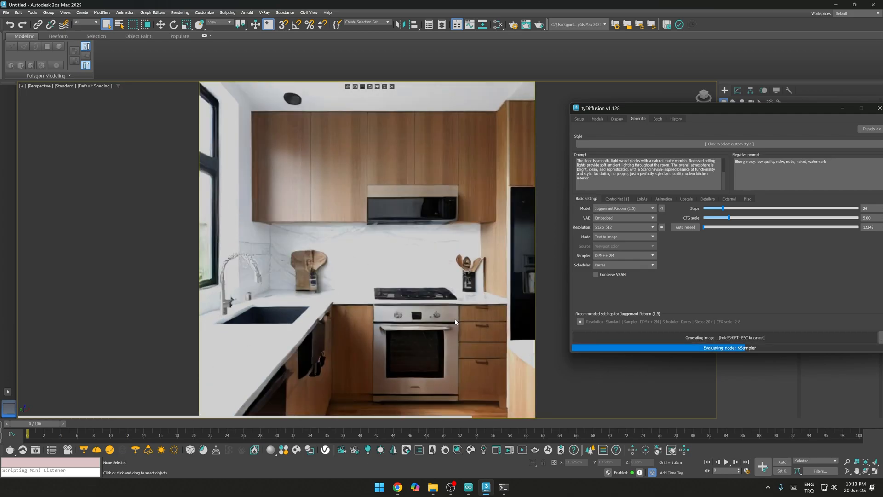
# Switch the tyDiffusion resolution back to 1280 x 1280 and start another image generation.
pyautogui.click(608, 227)
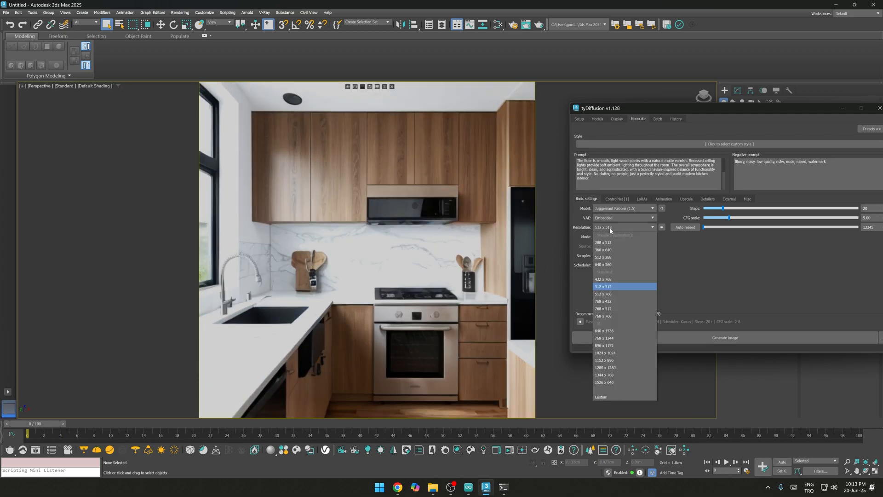
pyautogui.click(605, 367)
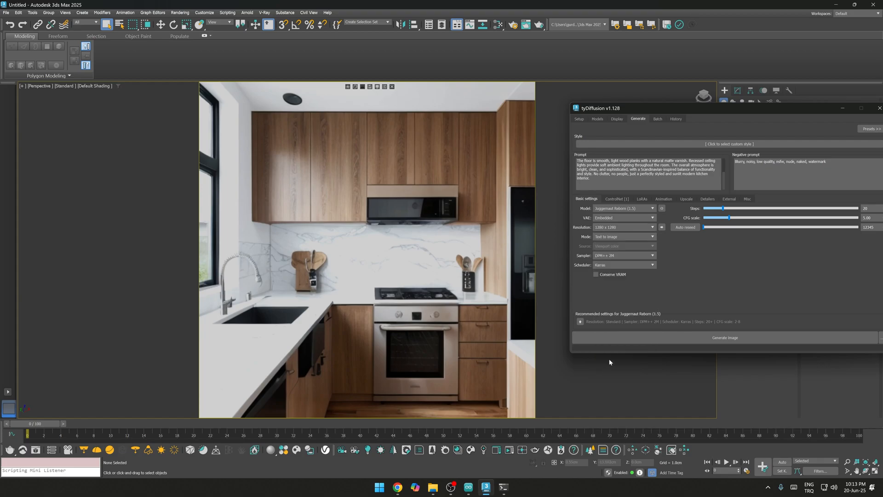
pyautogui.click(728, 341)
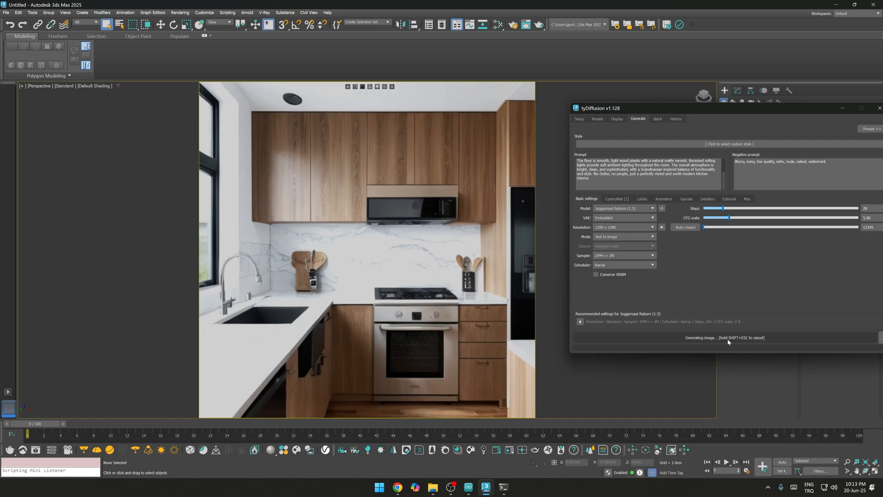
# Move the tyDiffusion window fully into view while the kitchen image generates.
pyautogui.moveTo(708, 110); pyautogui.dragTo(653, 118)
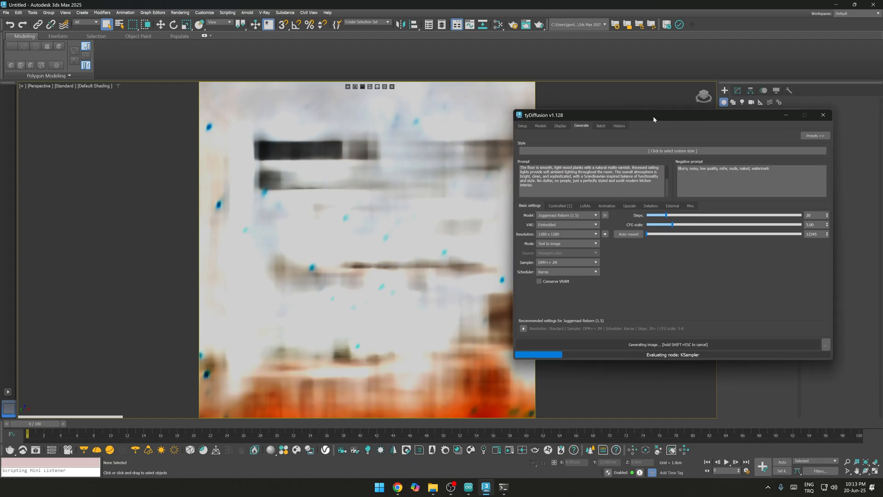
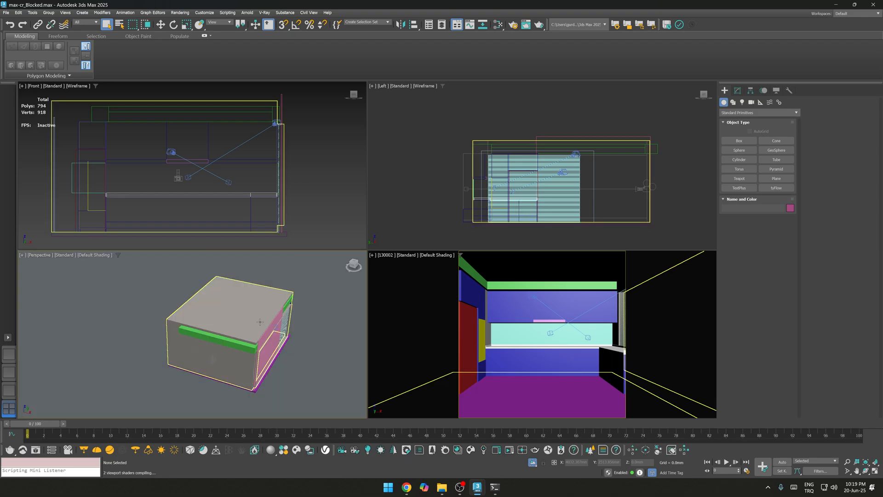
# Examine the exterior of the blocked-out kitchen room in the perspective view.
pyautogui.scroll(3, 259, 322)
pyautogui.click(245, 320)
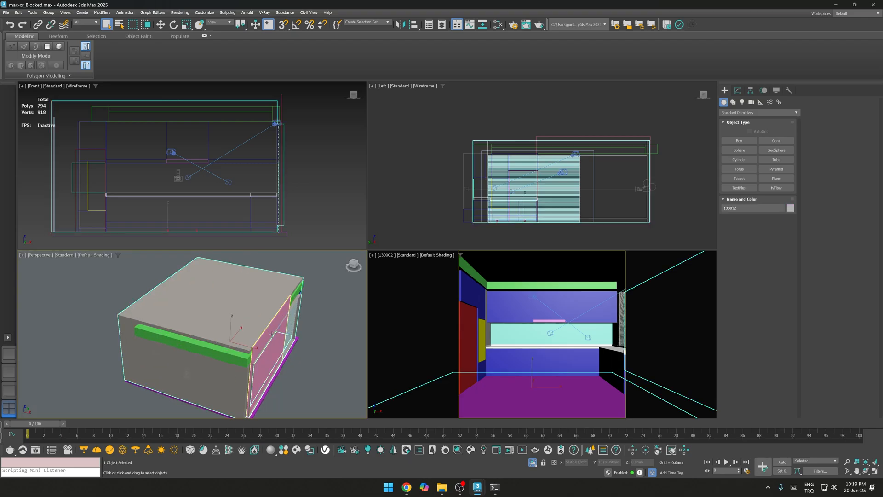
pyautogui.scroll(-3, 260, 326)
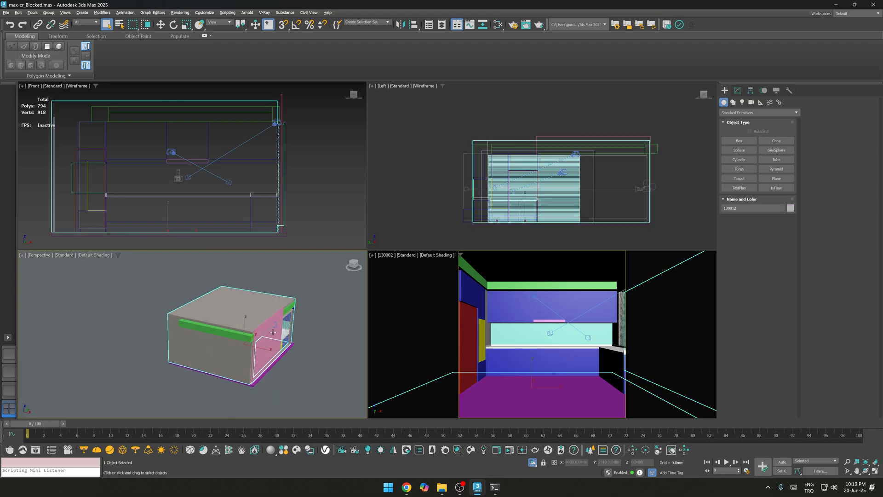
pyautogui.keyDown('alt'); pyautogui.moveTo(273, 332); pyautogui.dragTo(280, 336, button='middle'); pyautogui.keyUp('alt')
pyautogui.click(144, 276)
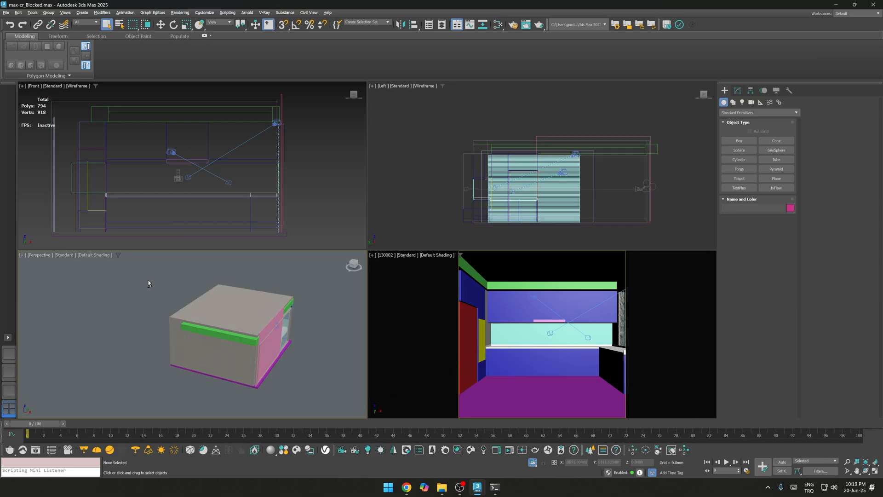
# Delete the room shell to inspect the kitchen blocks inside in an enlarged perspective view, and undo the deletion.
pyautogui.hotkey('alt', 'w')
pyautogui.keyDown('alt'); pyautogui.moveTo(231, 310); pyautogui.dragTo(422, 255, button='middle'); pyautogui.keyUp('alt')
pyautogui.click(284, 237)
pyautogui.press('Delete')
pyautogui.scroll(5, 293, 260)
pyautogui.scroll(5, 503, 207)
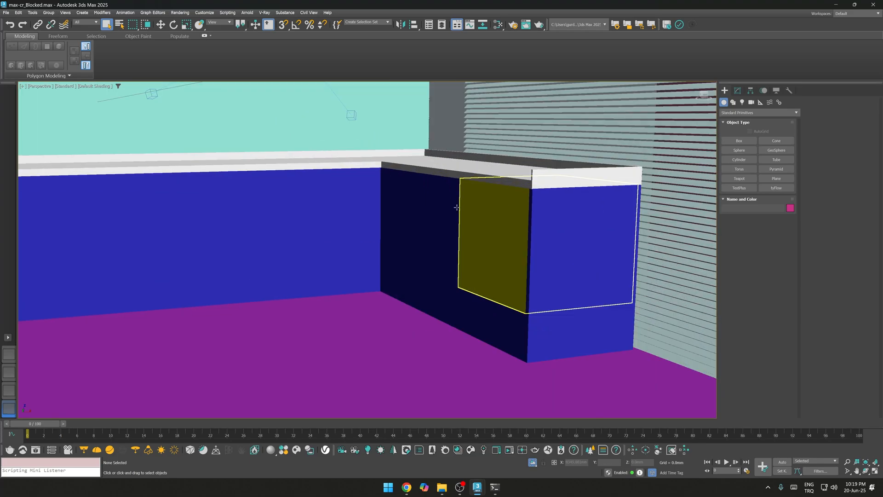
pyautogui.scroll(-5, 357, 208)
pyautogui.keyDown('alt'); pyautogui.moveTo(358, 210); pyautogui.dragTo(342, 154, button='middle'); pyautogui.keyUp('alt')
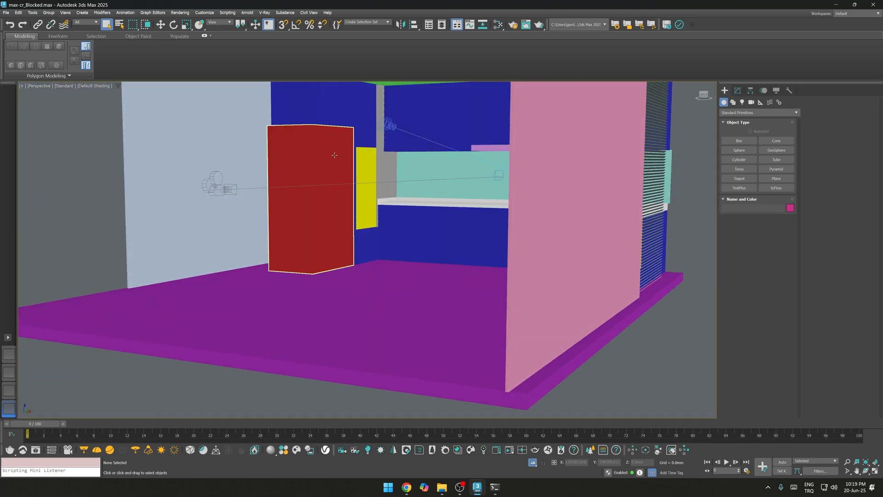
pyautogui.scroll(5, 342, 154)
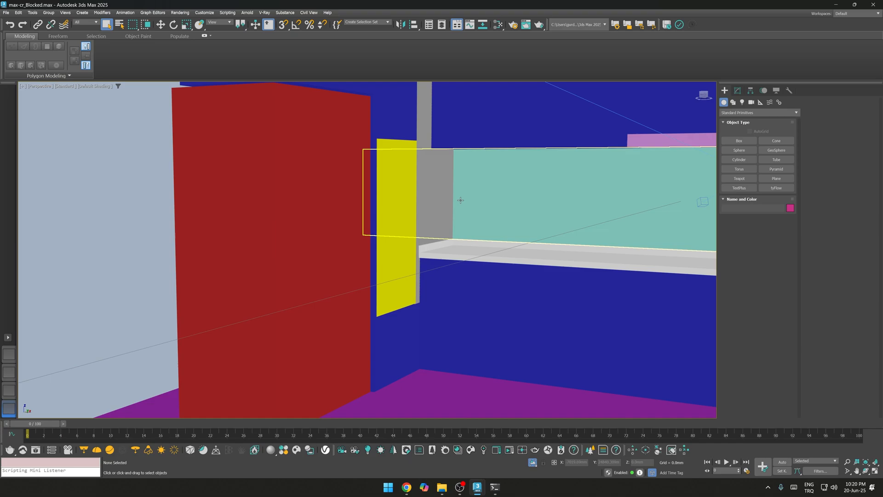
pyautogui.scroll(-5, 461, 199)
pyautogui.hotkey('ctrl', 'z')
pyautogui.hotkey('alt', 'w')
# Activate the 130002 camera viewport and open tyDiffusion for it.
pyautogui.click(507, 313)
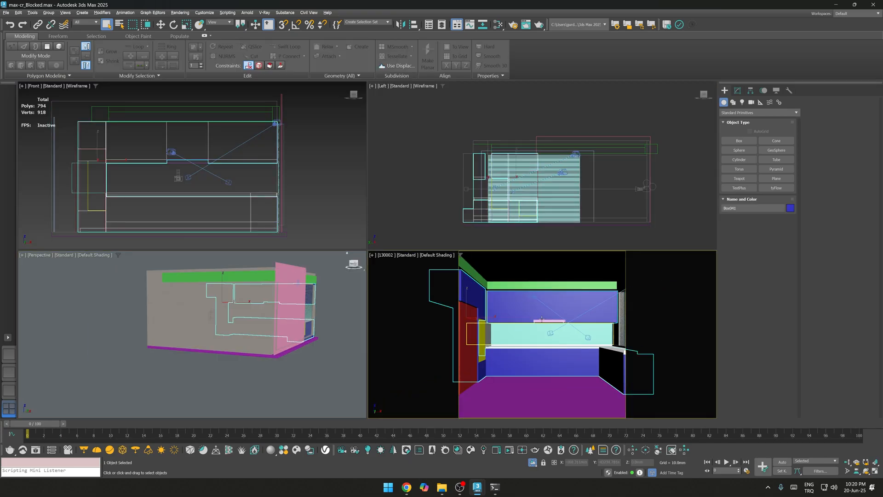
pyautogui.click(406, 254)
pyautogui.click(414, 357)
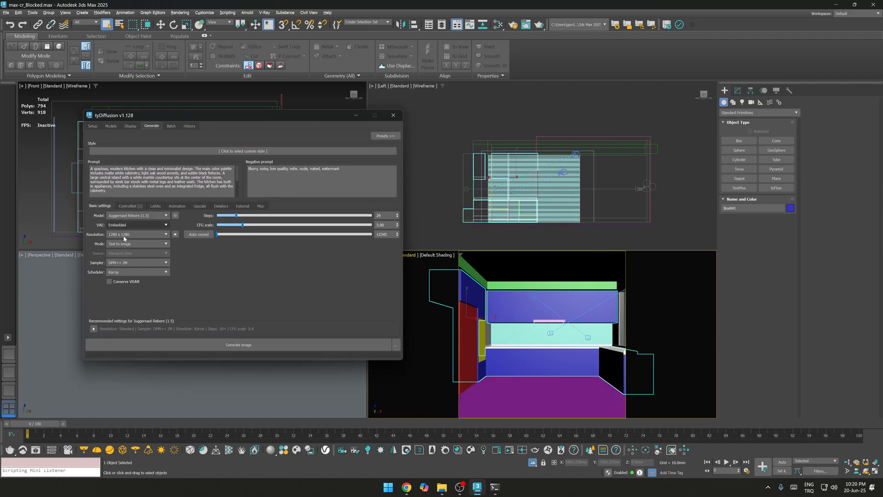
# View the generated kitchen in the Untitled 3ds Max scene and return to max-cr_Blocked.max.
pyautogui.moveTo(477, 490)
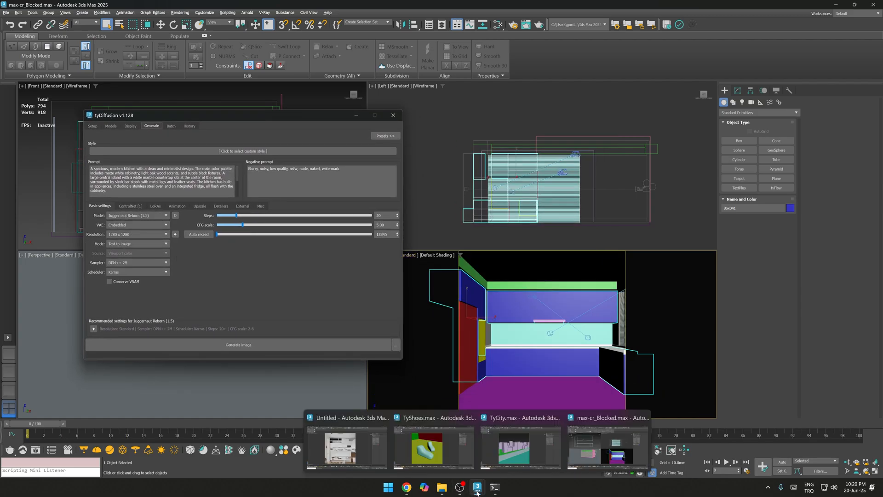
pyautogui.click(359, 443)
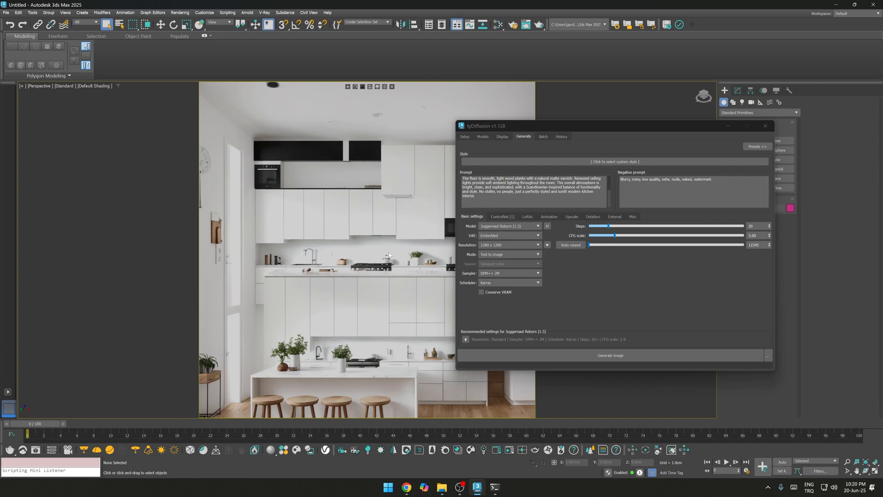
pyautogui.moveTo(477, 488)
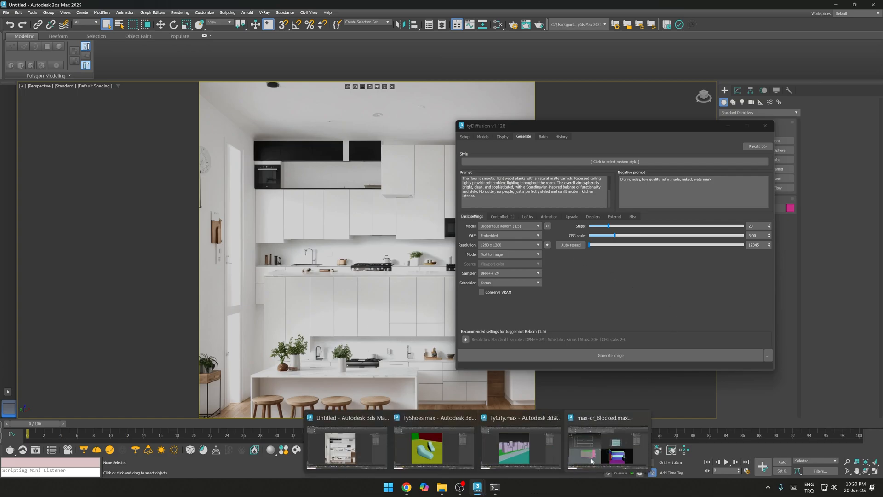
pyautogui.click(607, 441)
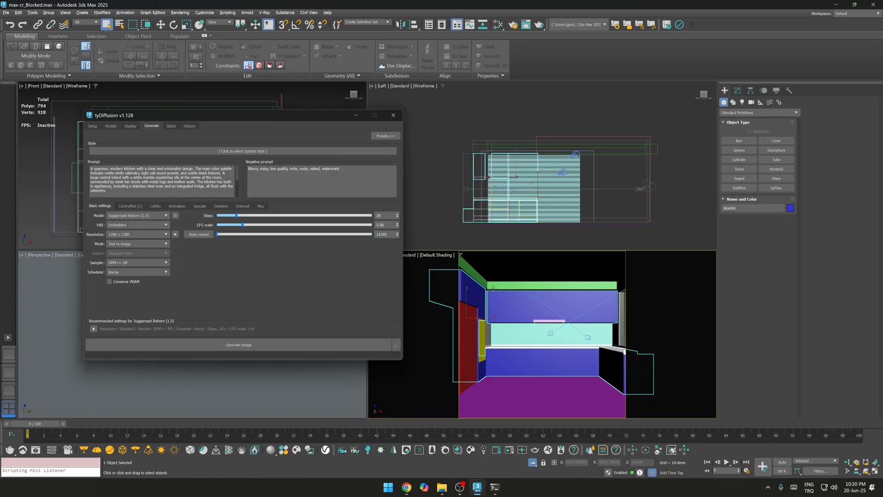
# Generate the kitchen image for the camera viewport and hide all scene objects.
pyautogui.click(239, 346)
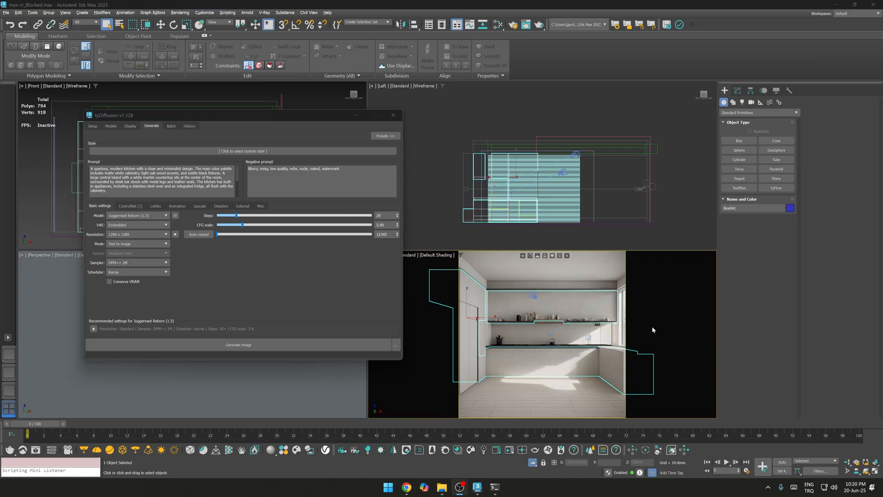
pyautogui.hotkey('ctrl', 'a')
pyautogui.rightClick(574, 310)
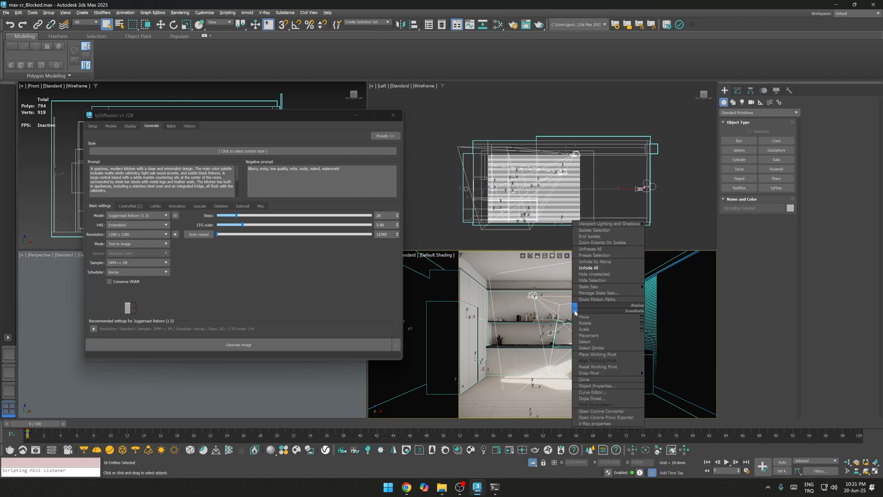
pyautogui.click(598, 274)
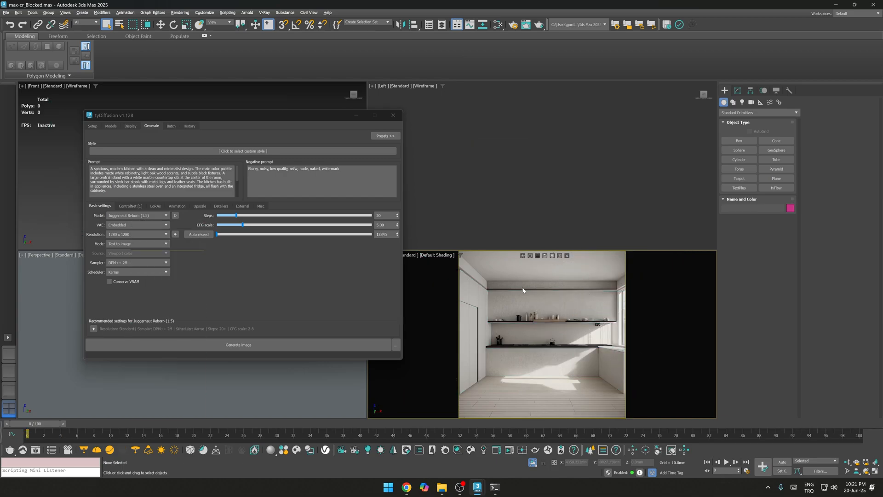
# Compare the camera-based kitchen result with the image in the Untitled scene, returning to max-cr_Blocked.max.
pyautogui.moveTo(477, 487)
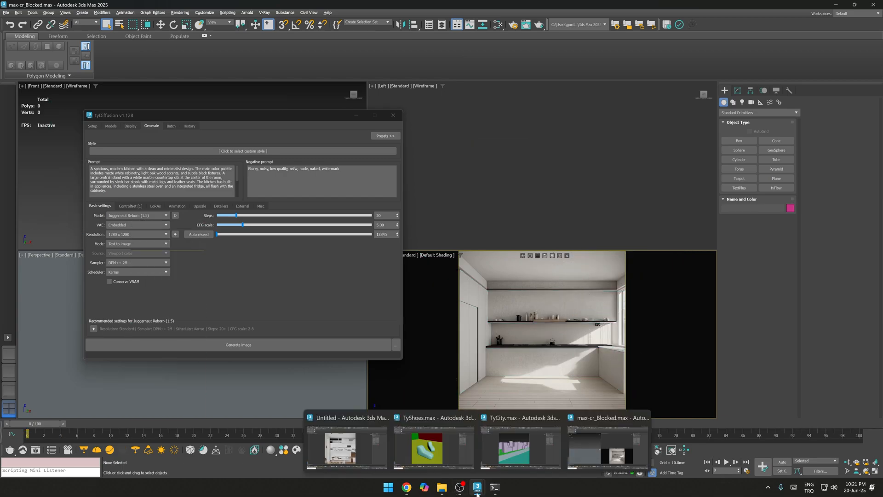
pyautogui.click(353, 450)
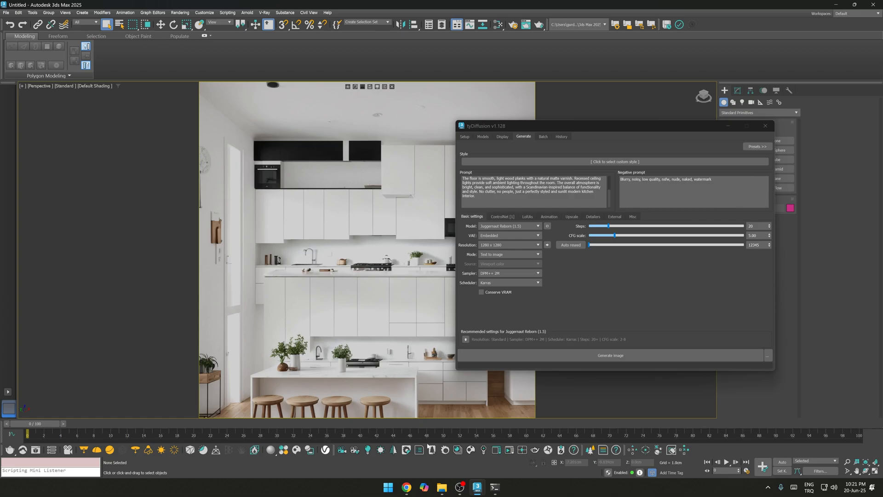
pyautogui.moveTo(478, 487)
pyautogui.click(613, 448)
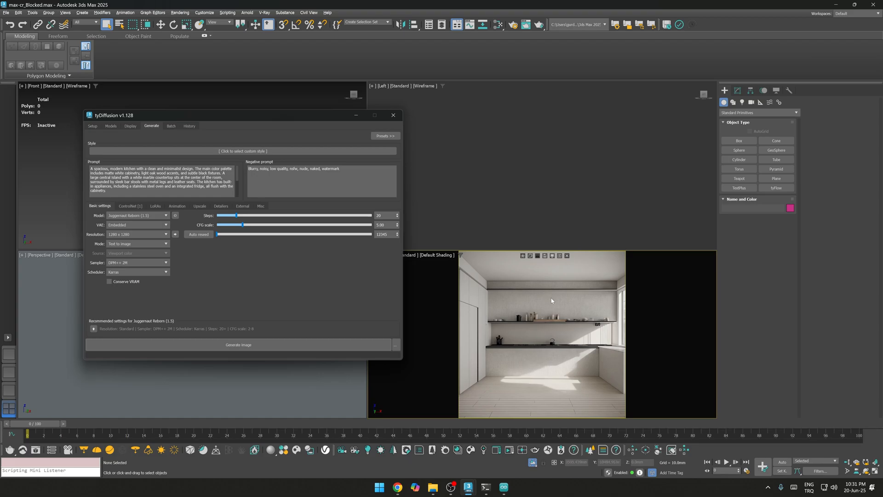
# Display the Input (depth) map in the camera viewport and unhide all objects to examine the cabinet block.
pyautogui.click(551, 256)
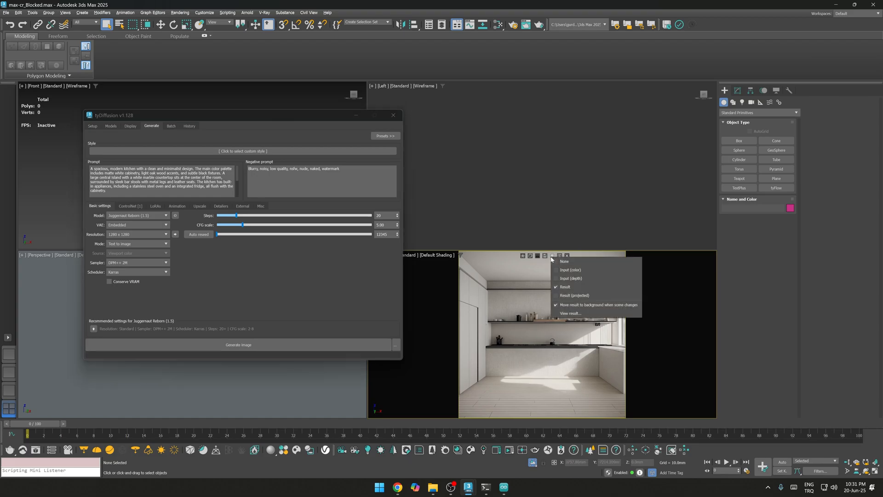
pyautogui.click(566, 280)
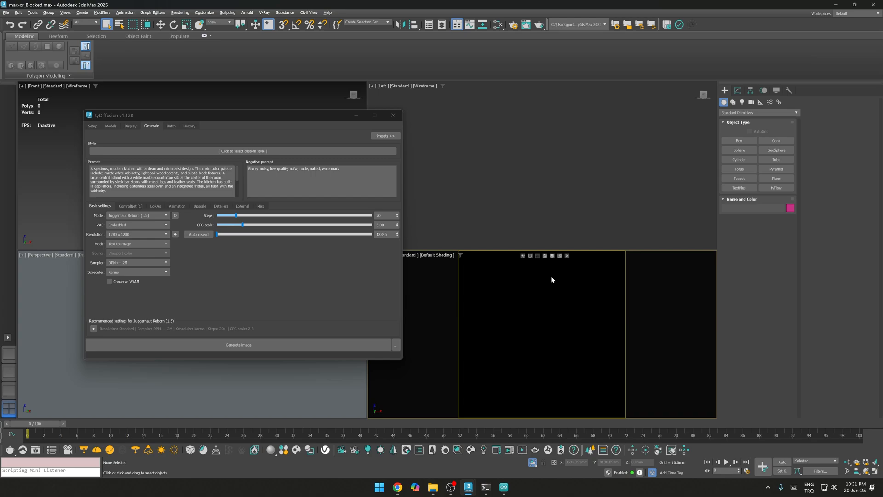
pyautogui.rightClick(552, 279)
pyautogui.click(568, 289)
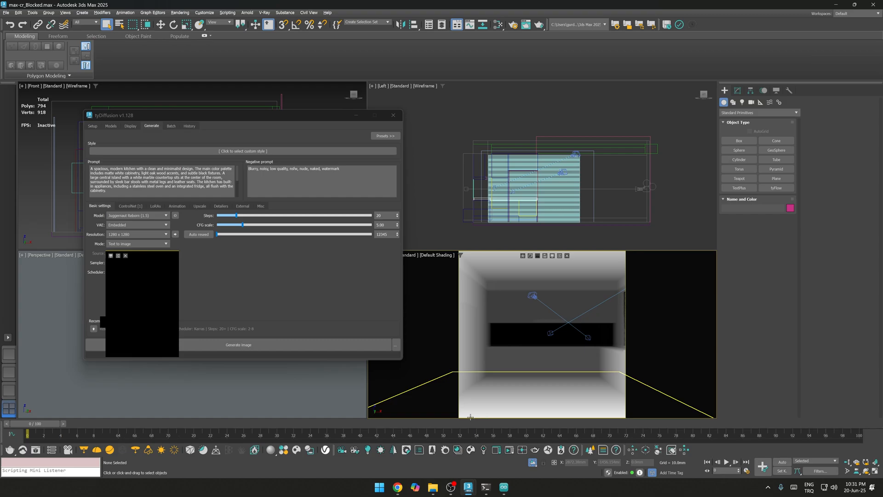
pyautogui.click(477, 294)
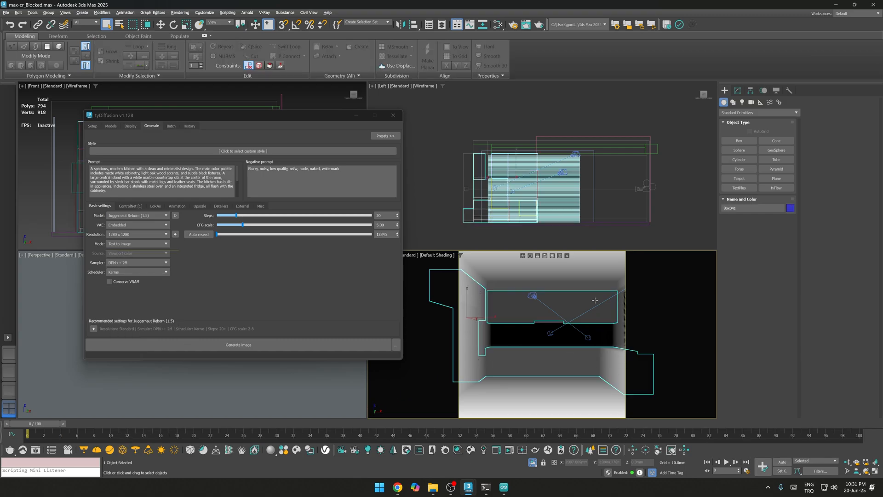
# Preview Result (projected) in the camera viewport, then switch the display back to Result with all scene objects hidden.
pyautogui.click(552, 256)
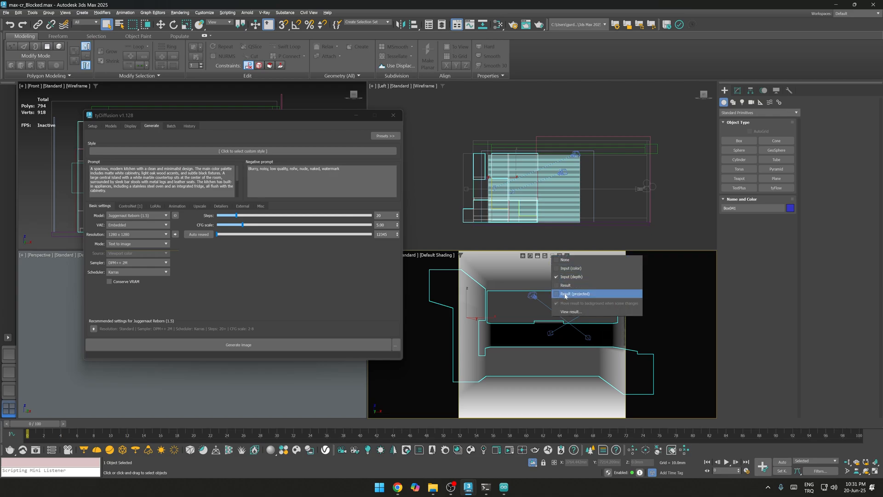
pyautogui.click(565, 295)
pyautogui.click(554, 256)
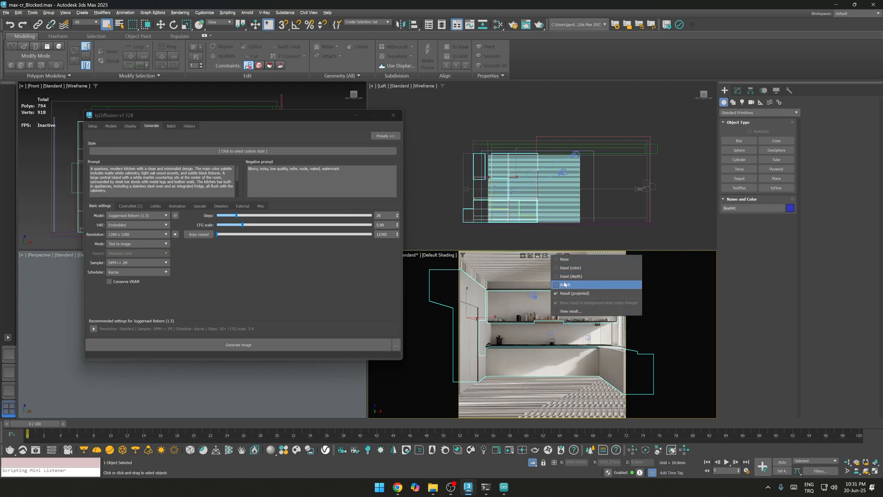
pyautogui.rightClick(525, 309)
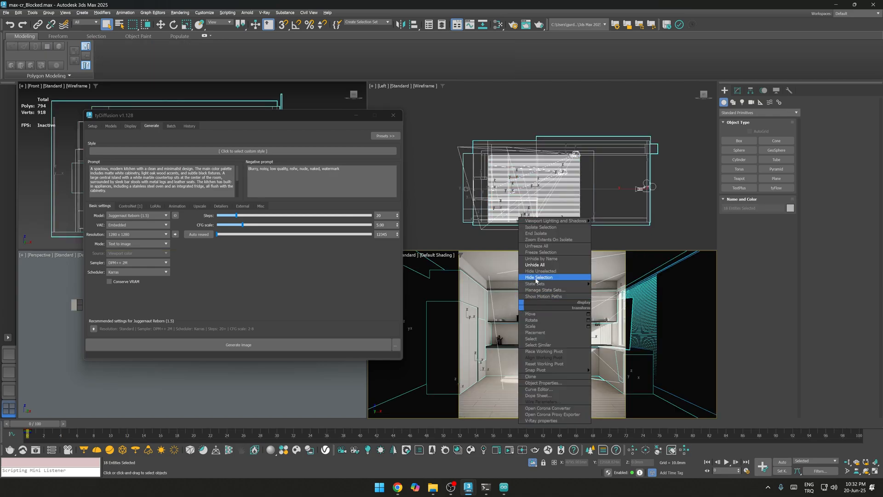
pyautogui.click(536, 278)
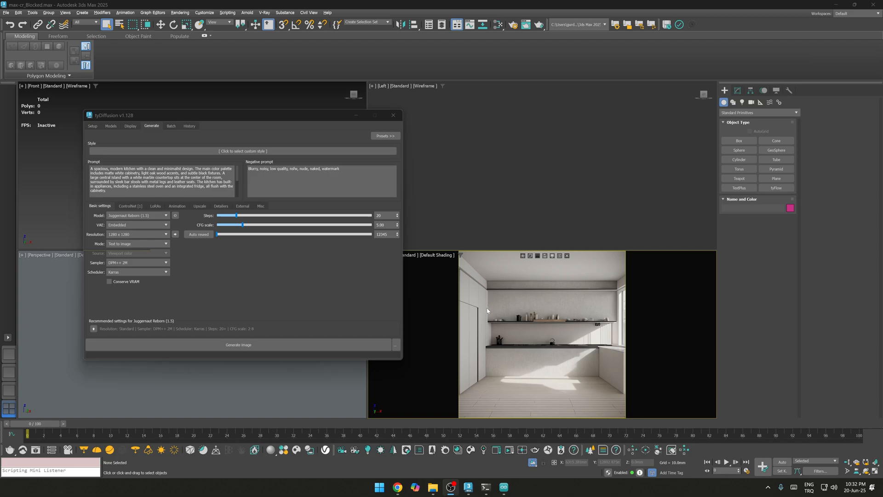
# Enable Auto reseed and generate the kitchen image twice with the existing prompt.
pyautogui.moveTo(240, 116); pyautogui.dragTo(269, 138)
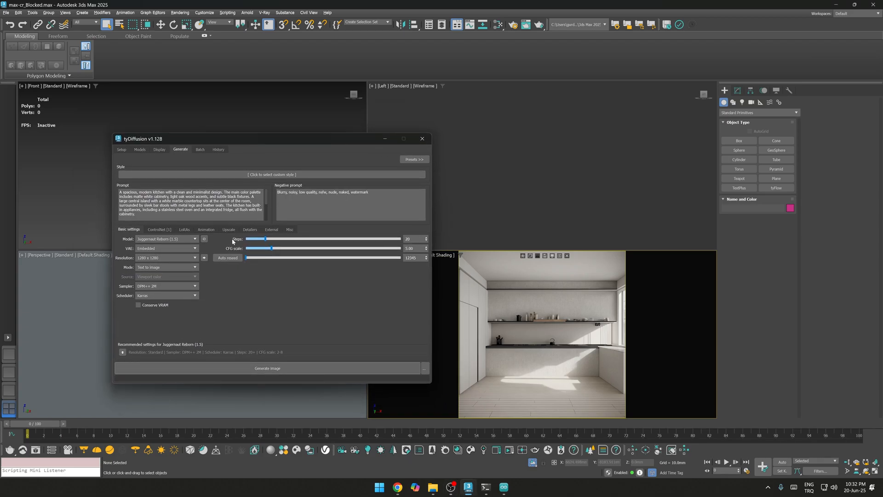
pyautogui.click(227, 258)
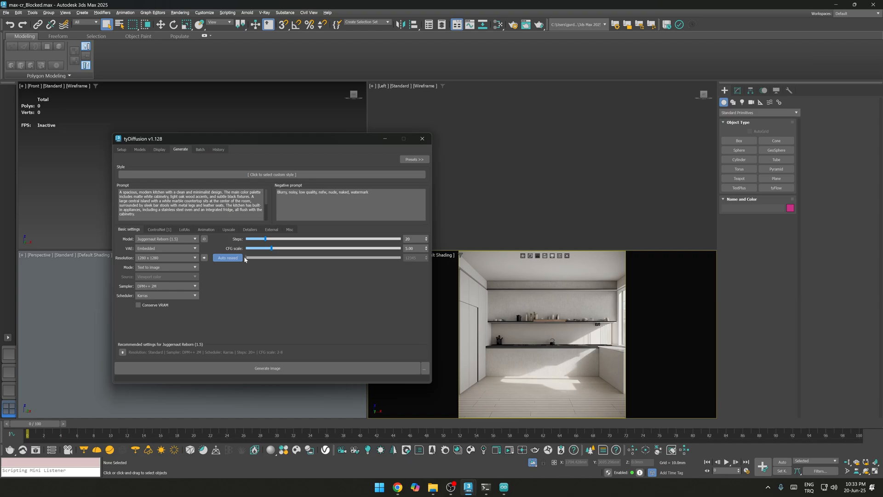
pyautogui.click(259, 373)
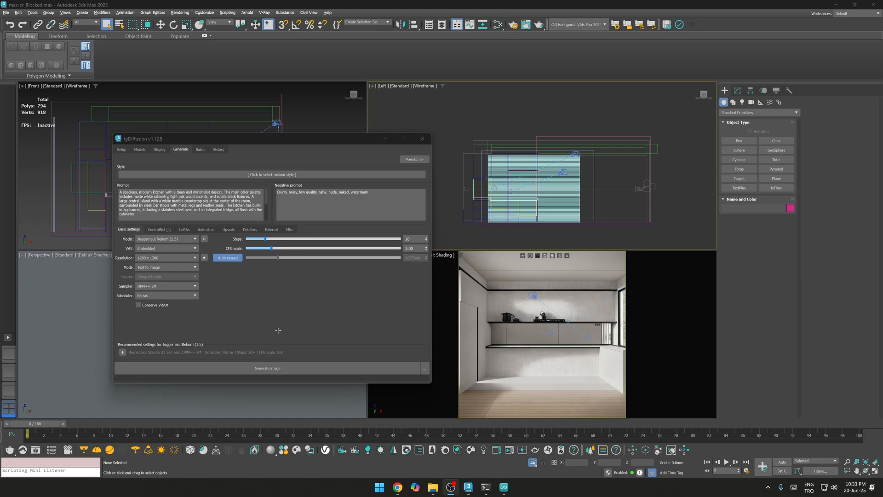
pyautogui.click(276, 369)
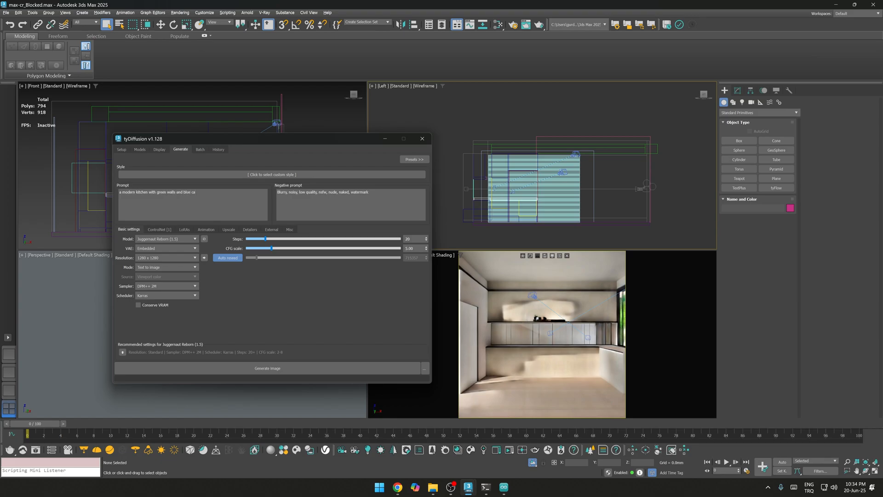
# Complete the prompt as "a modern kitchen with green walls and blue cabinets" and generate the image.
pyautogui.write('s')
pyautogui.click(291, 367)
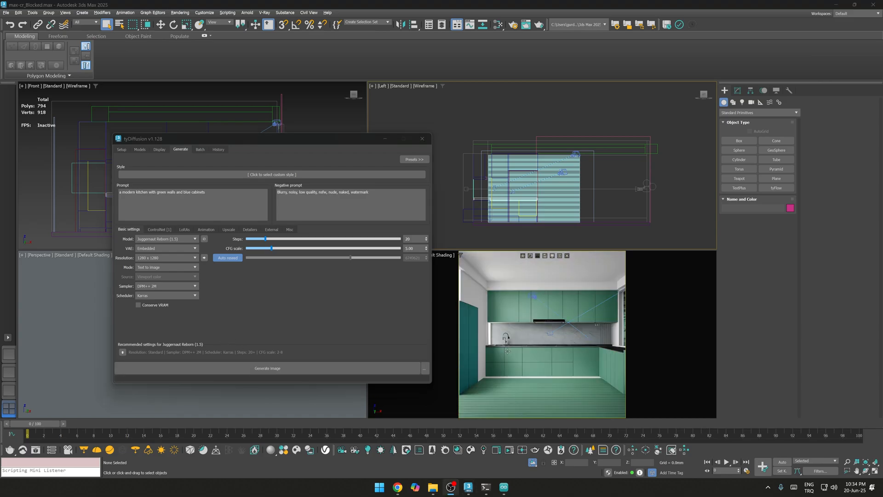
# Change the prompt to "a modern kitchen with green walls, hardwood floor and blue cabinets".
pyautogui.click(175, 192)
pyautogui.write(', hardwood fl')
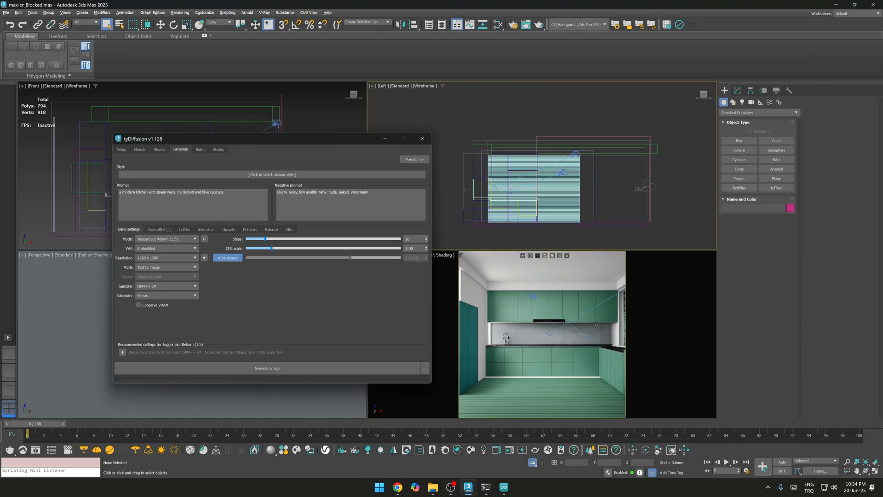
pyautogui.write('oor')
# Set the output resolution to 512 x 512 and generate the kitchen image.
pyautogui.click(159, 258)
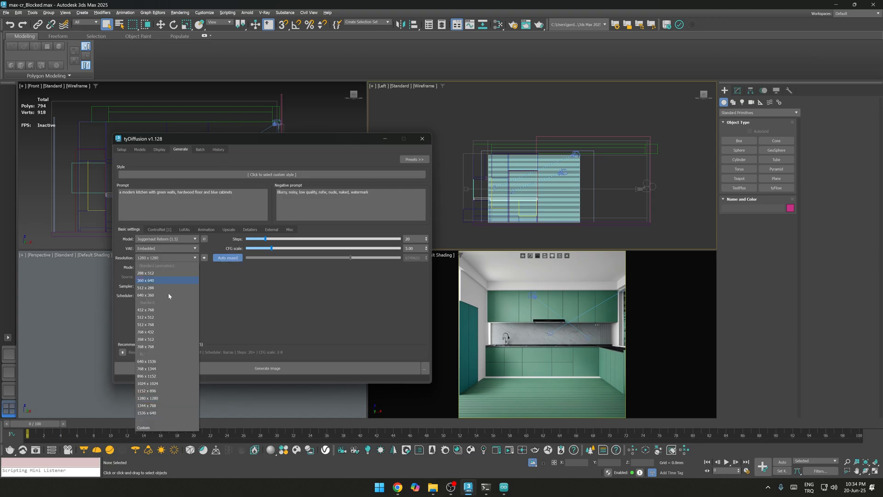
pyautogui.click(148, 317)
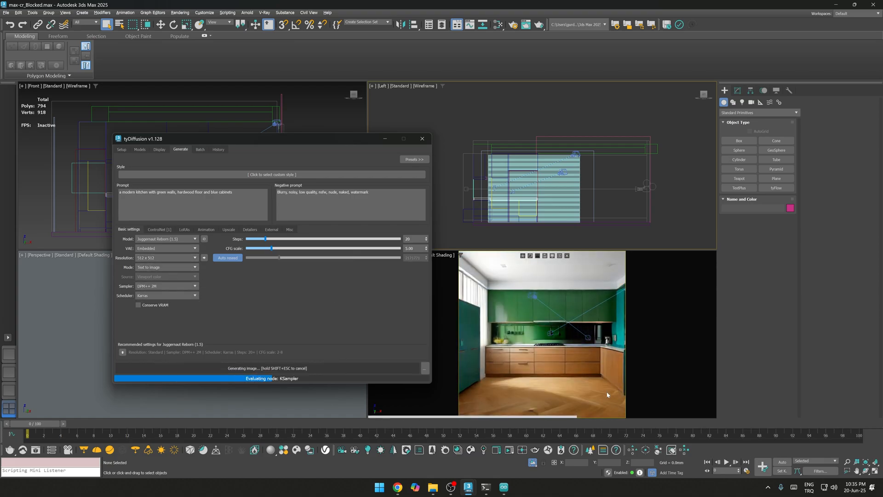
pyautogui.click(344, 368)
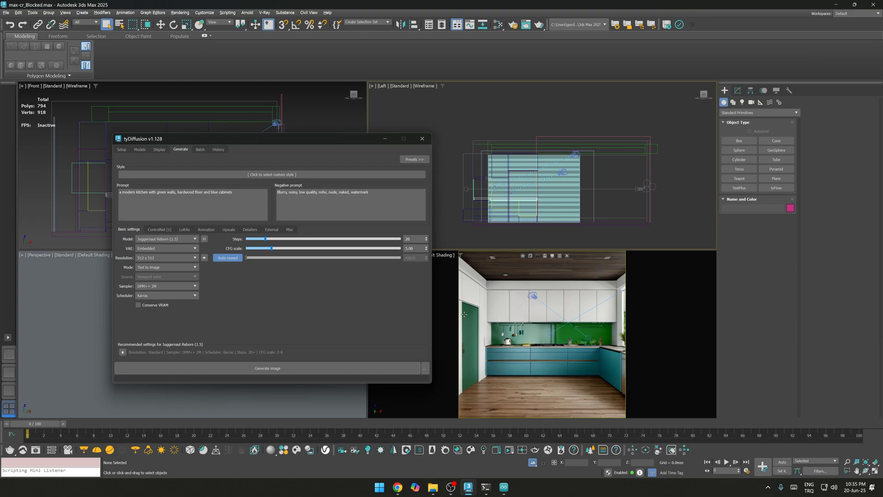
# Add a detailer to the generation settings and set its mode to Paint masks.
pyautogui.click(250, 229)
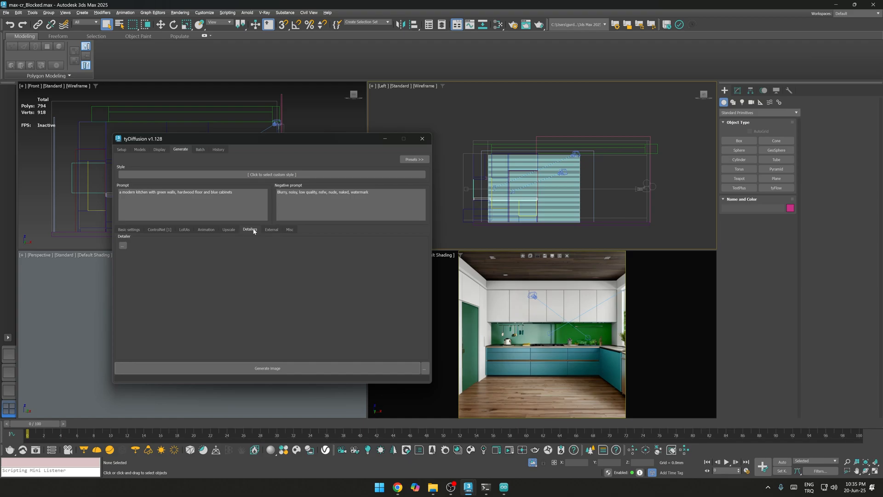
pyautogui.click(122, 247)
pyautogui.click(132, 251)
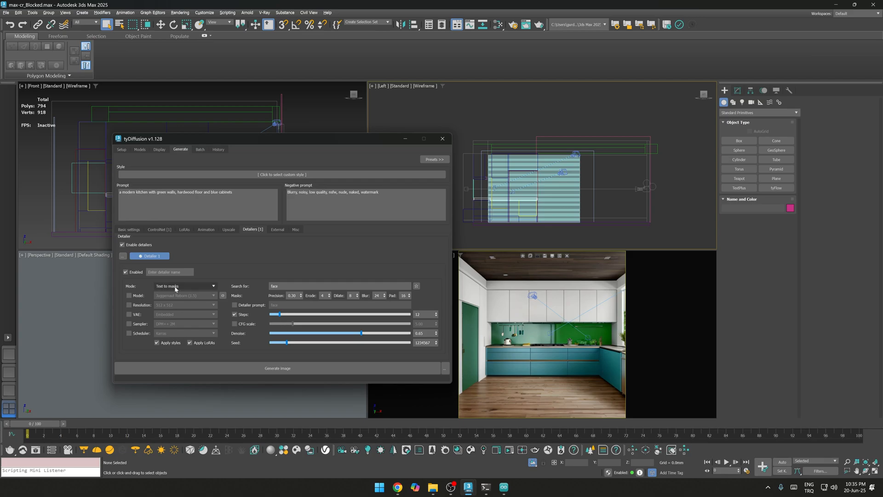
pyautogui.click(185, 285)
pyautogui.click(184, 296)
# Paint a detailer mask over the lower front cabinets in an enlarged mask painting window, and close it.
pyautogui.click(336, 285)
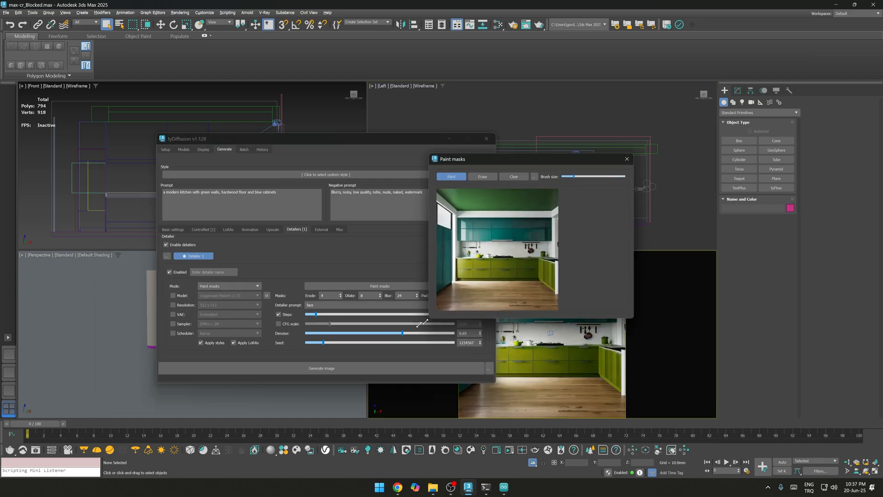
pyautogui.moveTo(422, 323); pyautogui.dragTo(288, 387)
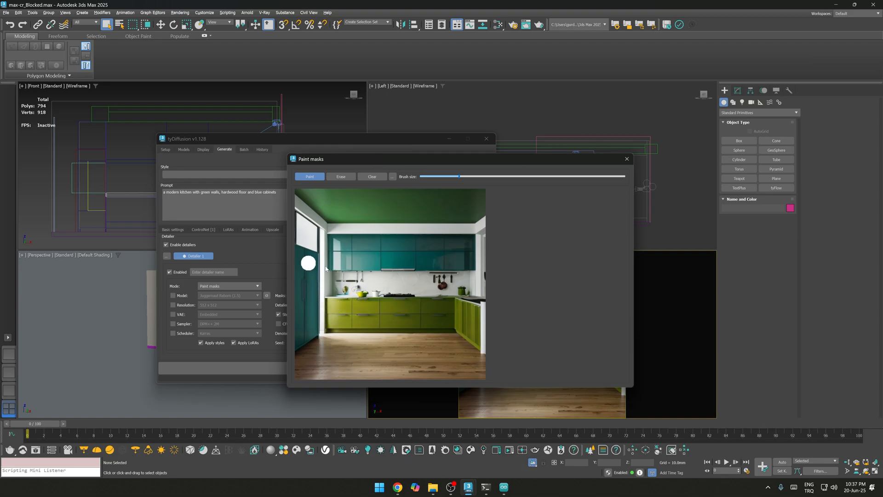
pyautogui.moveTo(331, 305)
pyautogui.mouseDown()
pyautogui.moveTo(423, 304)
pyautogui.moveTo(382, 327)
pyautogui.moveTo(333, 322)
pyautogui.moveTo(439, 315)
pyautogui.mouseUp()
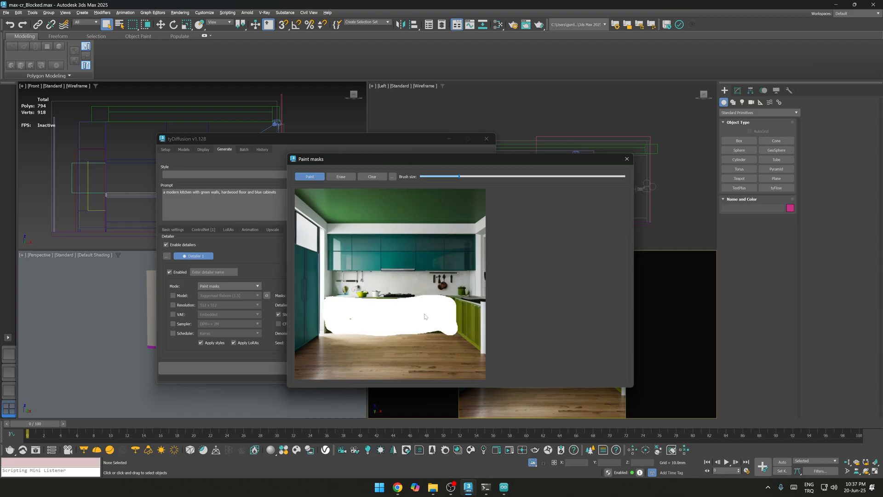
pyautogui.click(627, 159)
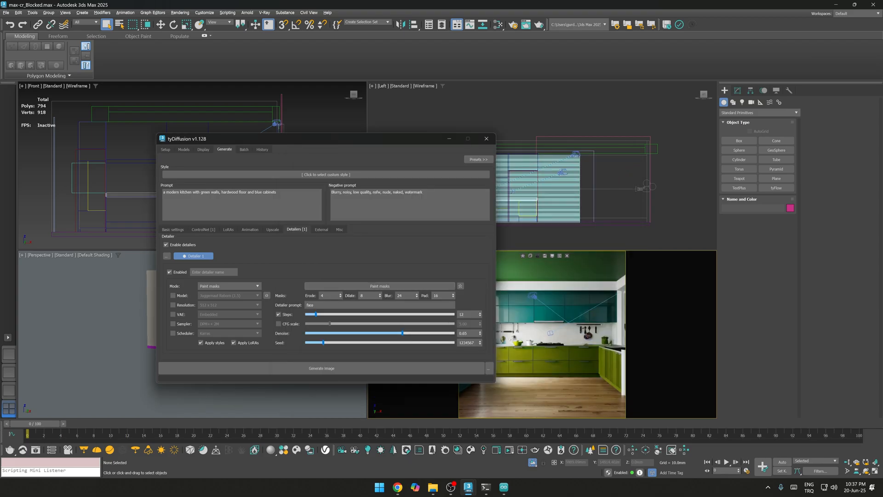
# Replace the detailer prompt with "red".
pyautogui.doubleClick(311, 305)
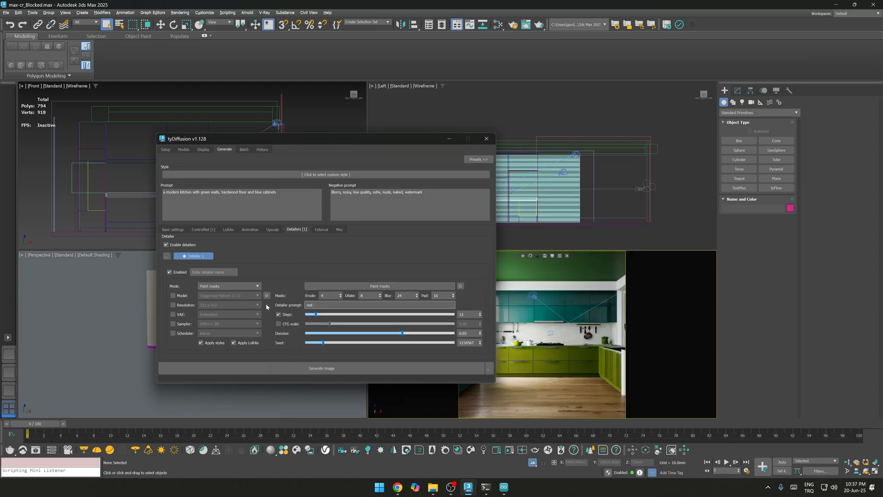